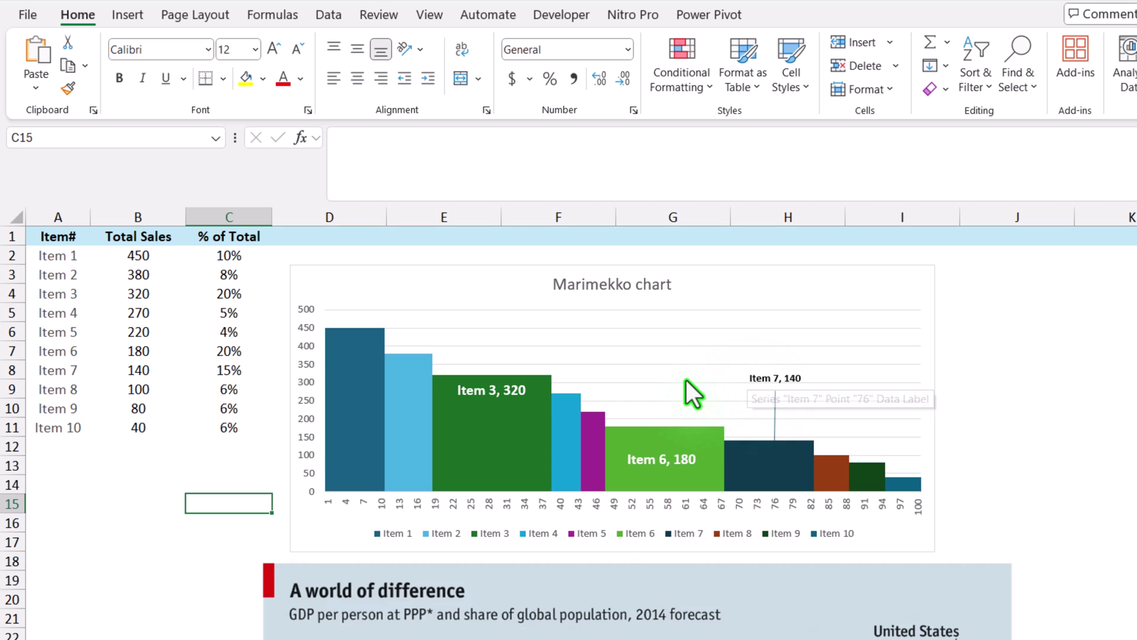
- Copy the Item sales table A1:C11 onto a new Sheet5 and widen column B
scroll(685, 379, down, 6)
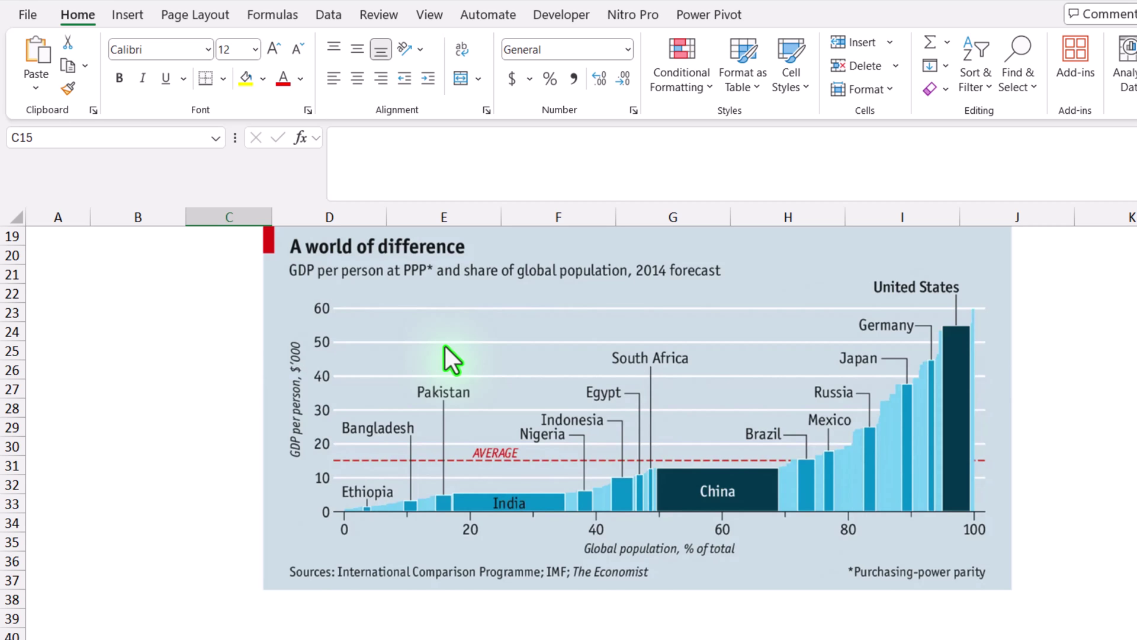
scroll(446, 346, up, 6)
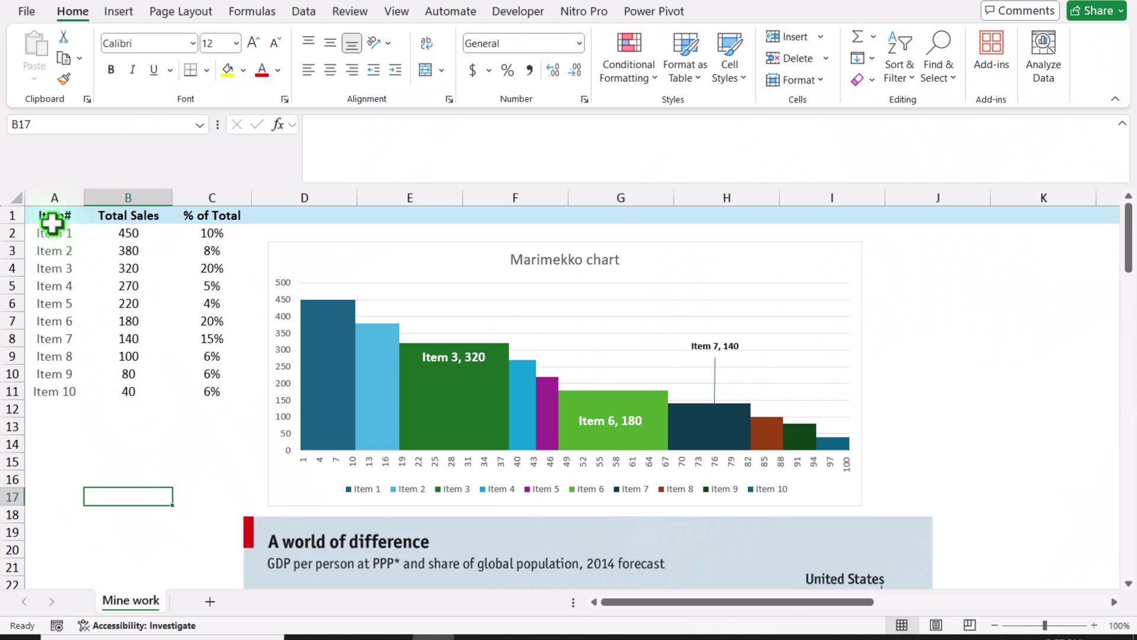
drag(53, 223, 205, 397)
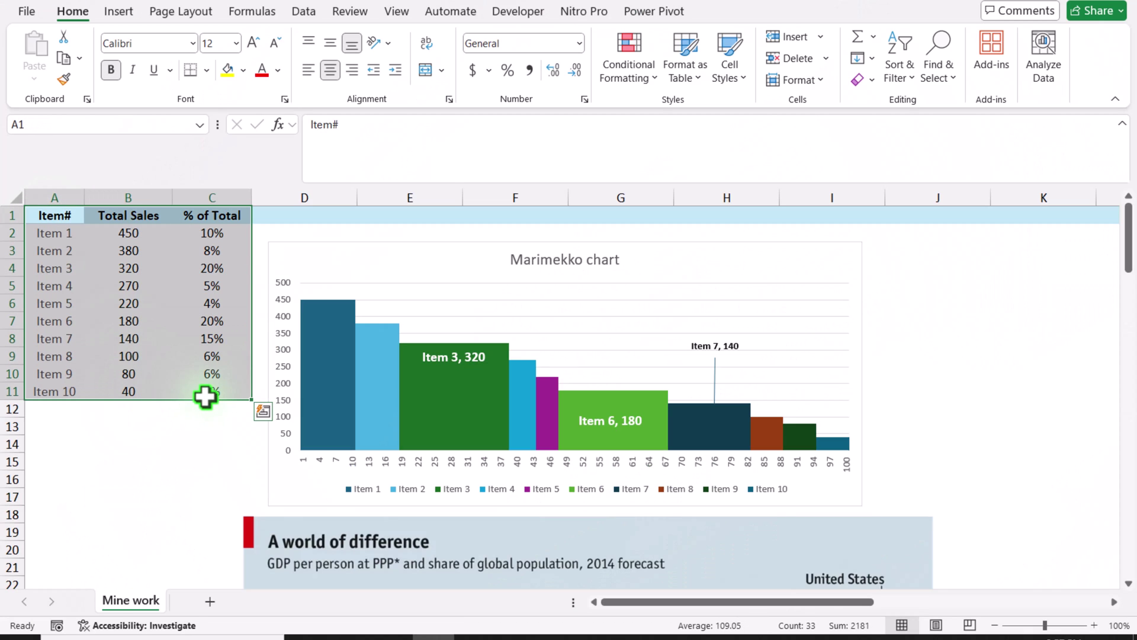
key(ctrl+c)
click(210, 601)
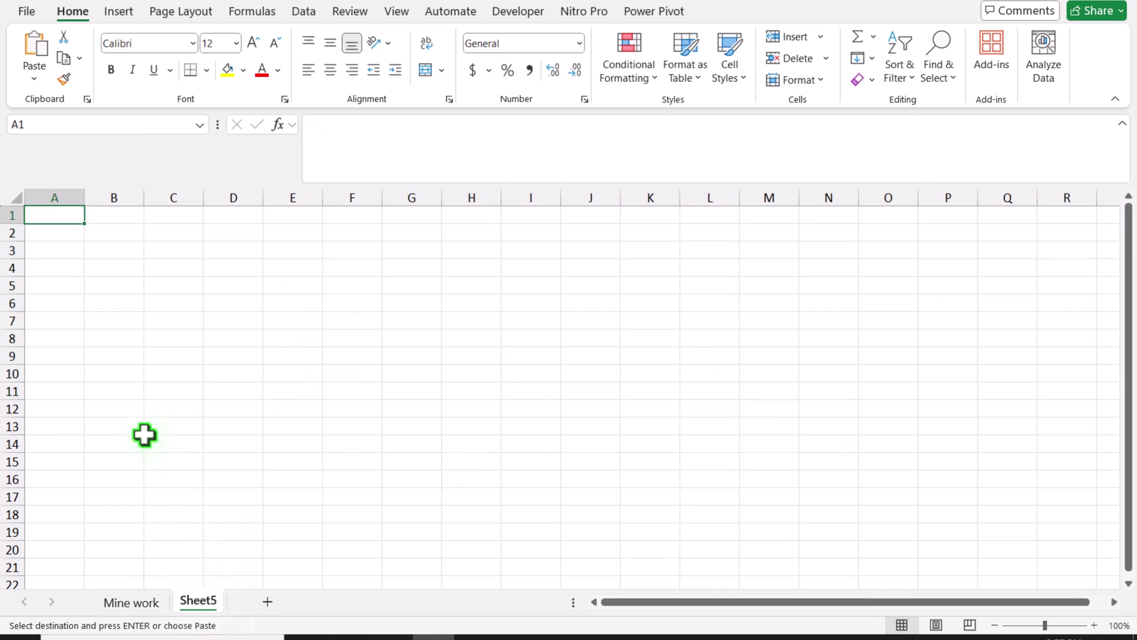
key(ctrl+v)
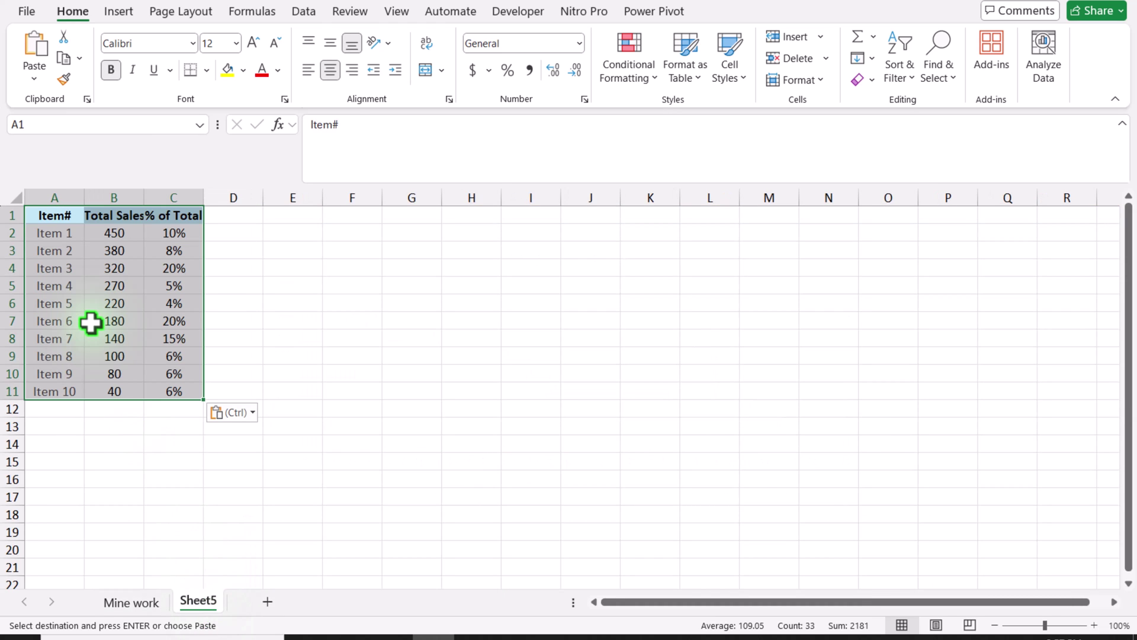
drag(144, 198, 173, 197)
- Add a Helper heading in D1 and number the items 1 to 10 down to D11
click(257, 215)
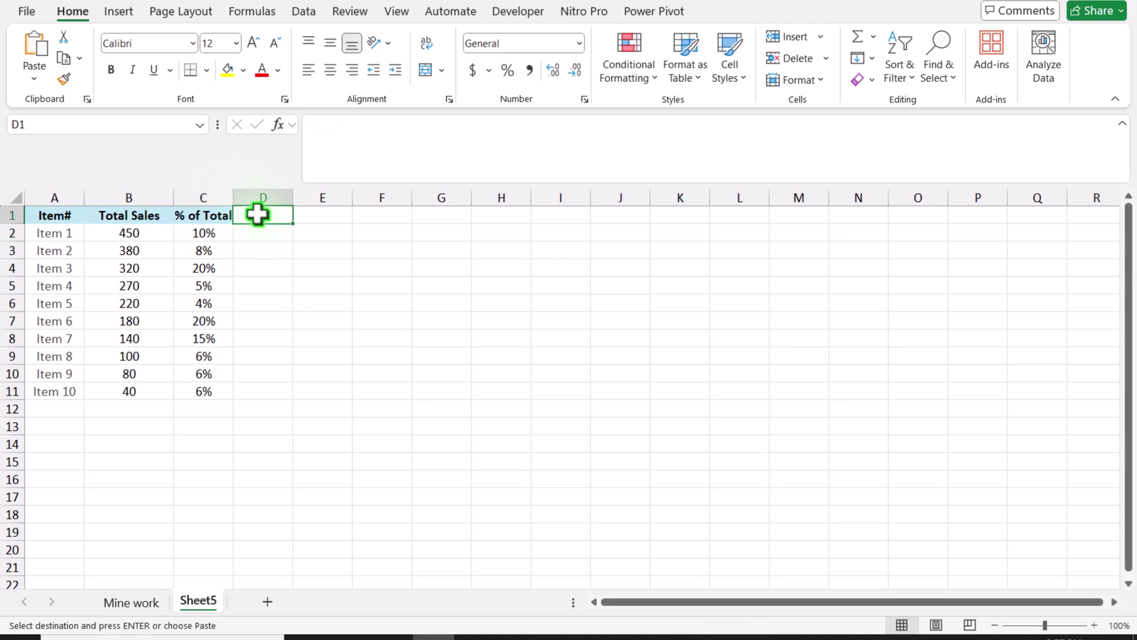
text(Helper)
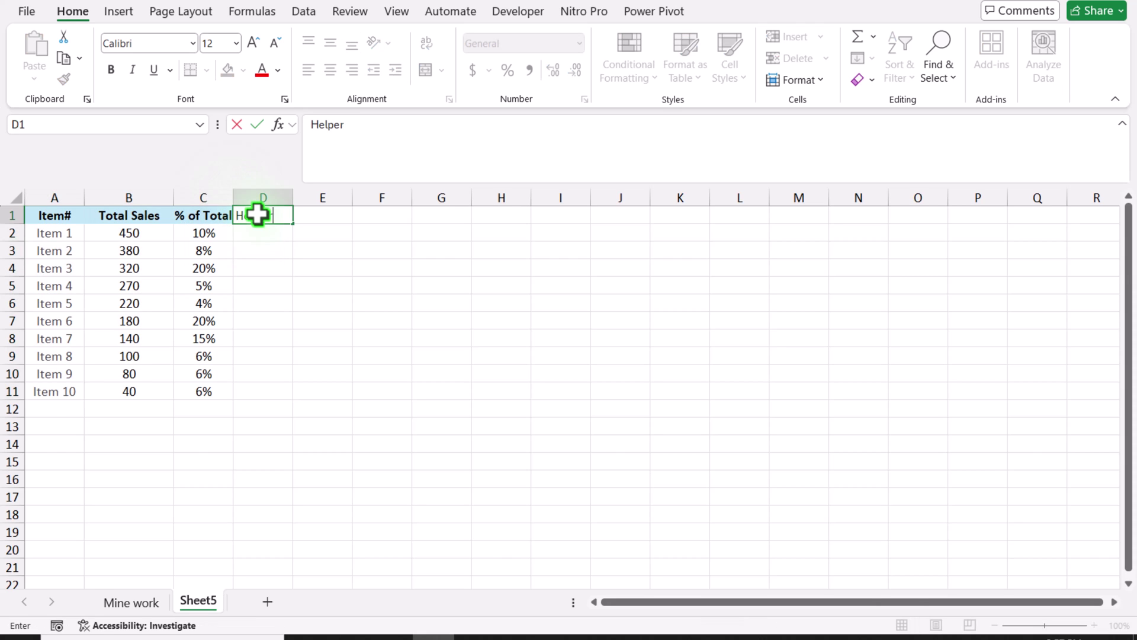
key(Return)
text(1)
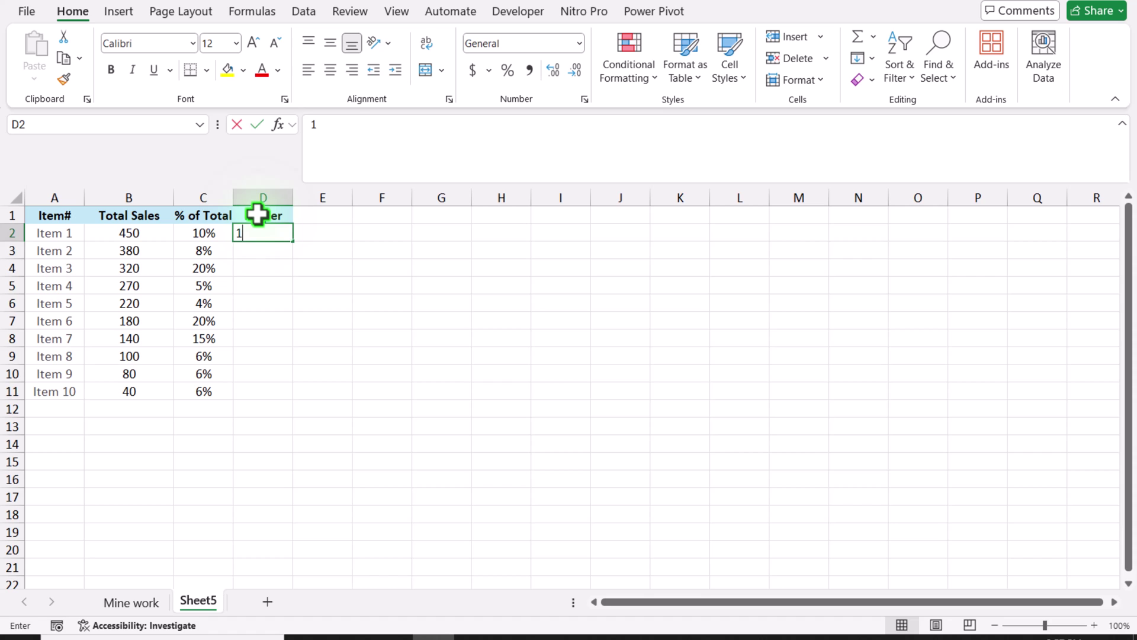
key(Return)
text(2)
key(Return)
text(3)
click(403, 359)
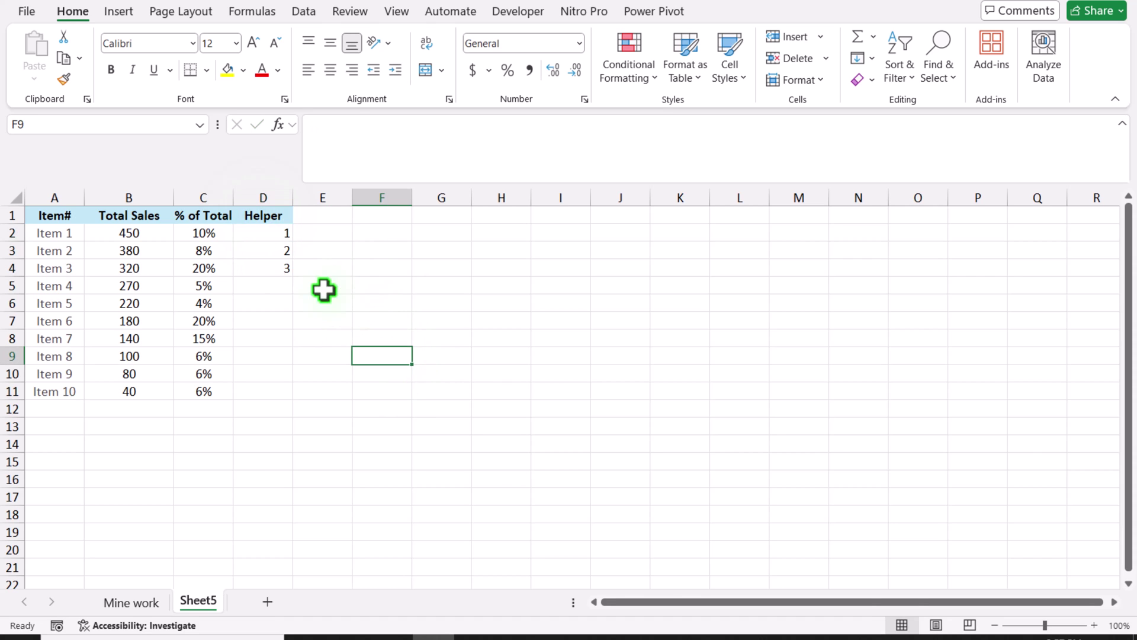
drag(260, 232, 297, 406)
click(364, 237)
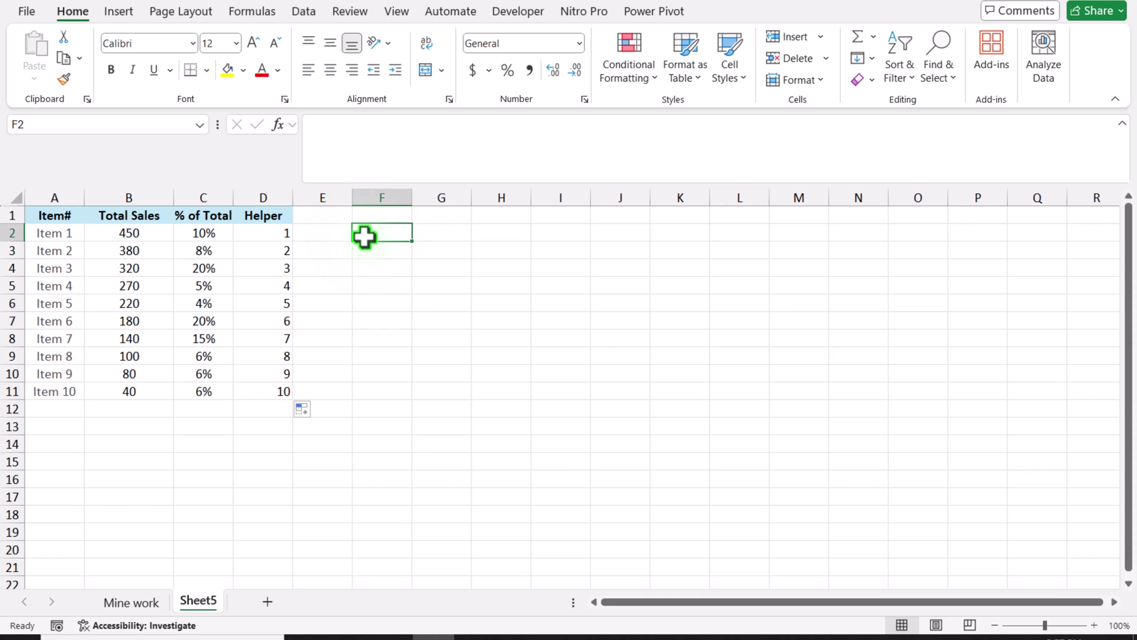
- Enter =SEQUENCE(100) in F2 to list the numbers 1 to 100
text(=seq)
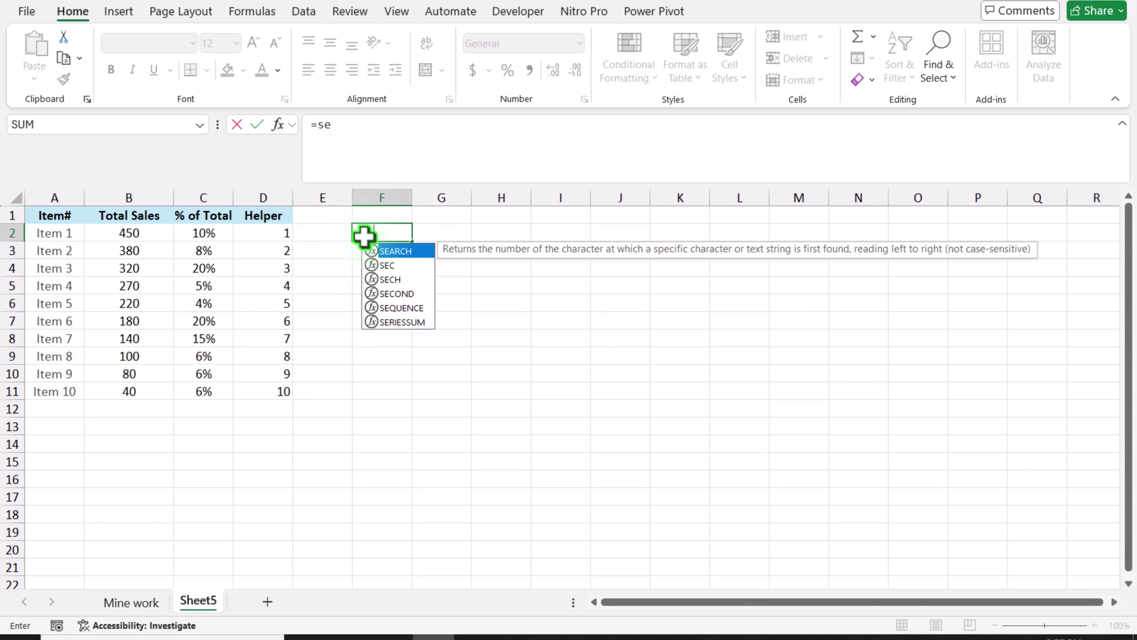
double_click(404, 252)
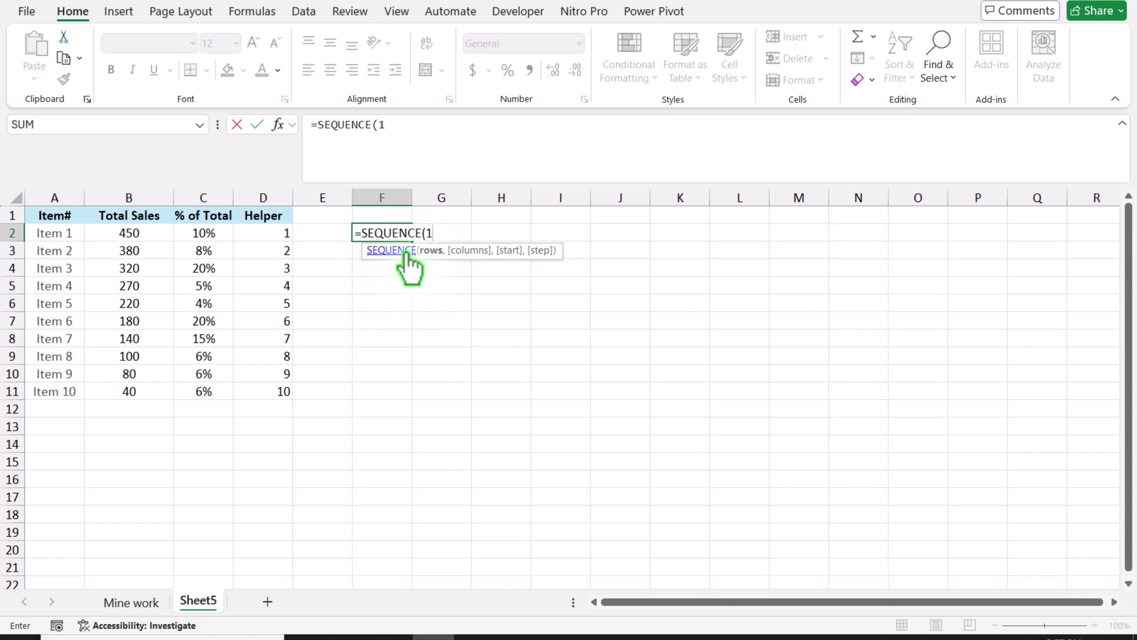
text(100))
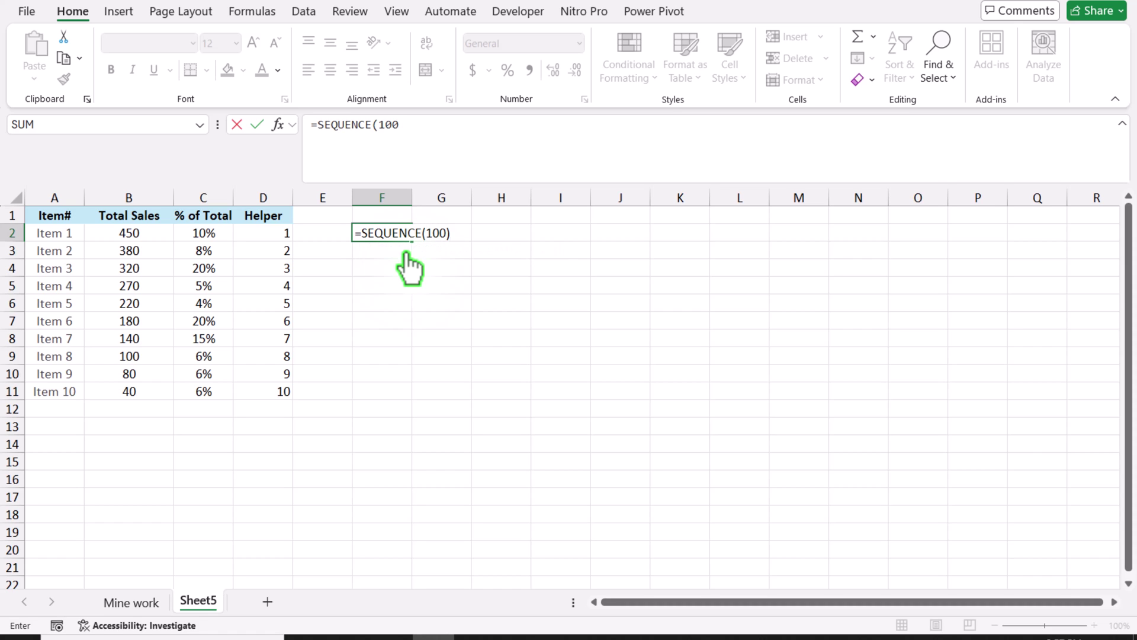
key(Return)
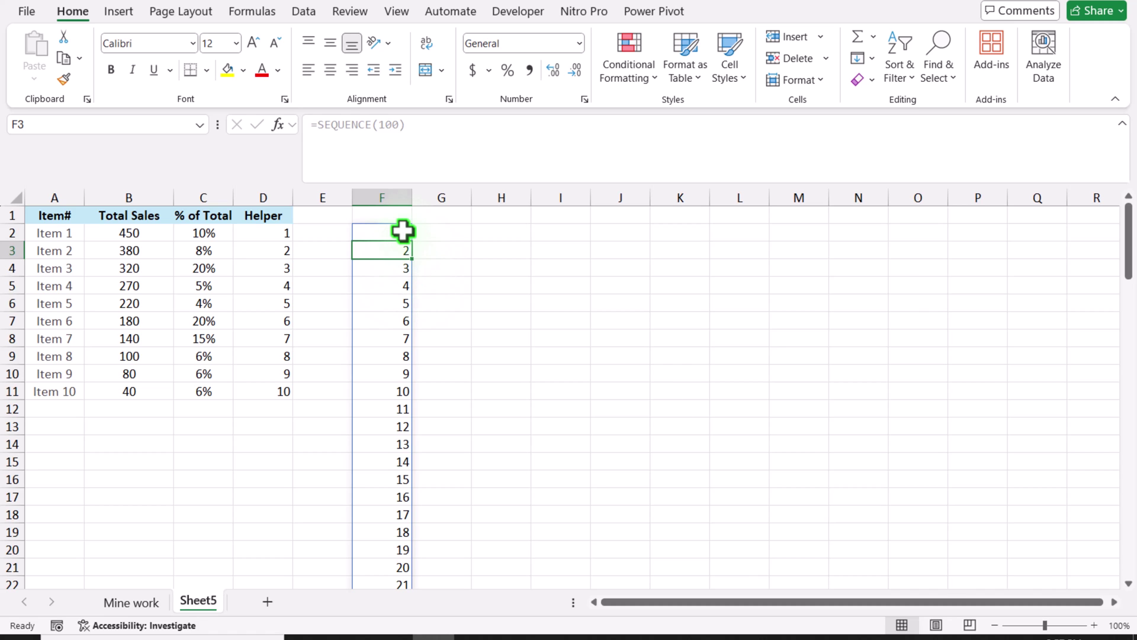
- Enter =REPT(D2:D11,C2:C11*100) in G2 to repeat each Helper number by its percentage
click(442, 232)
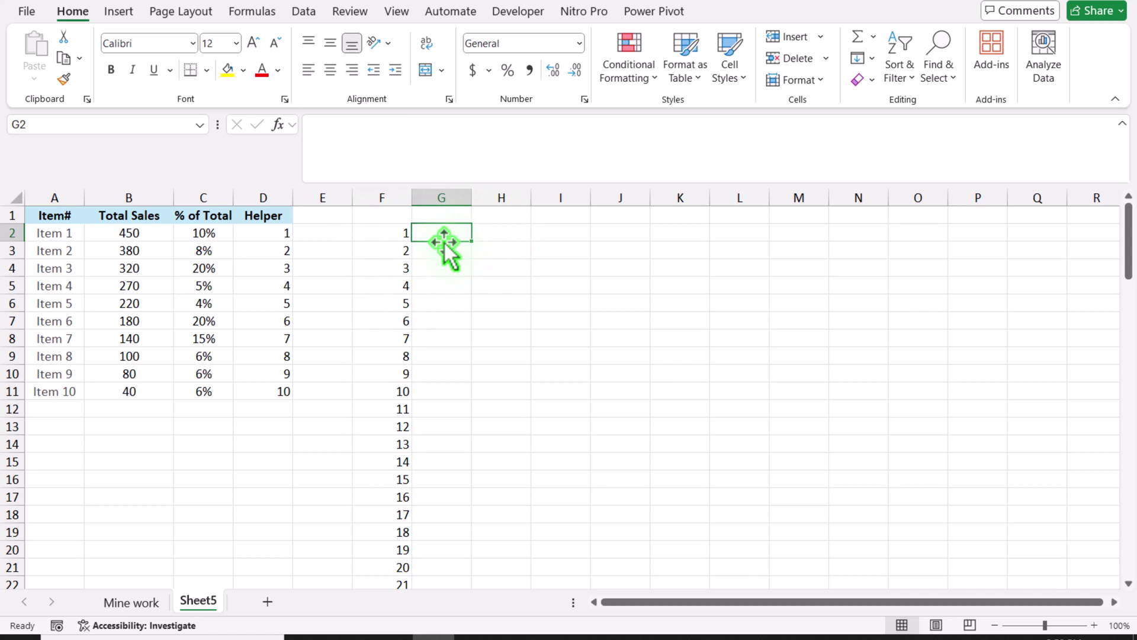
text(=re)
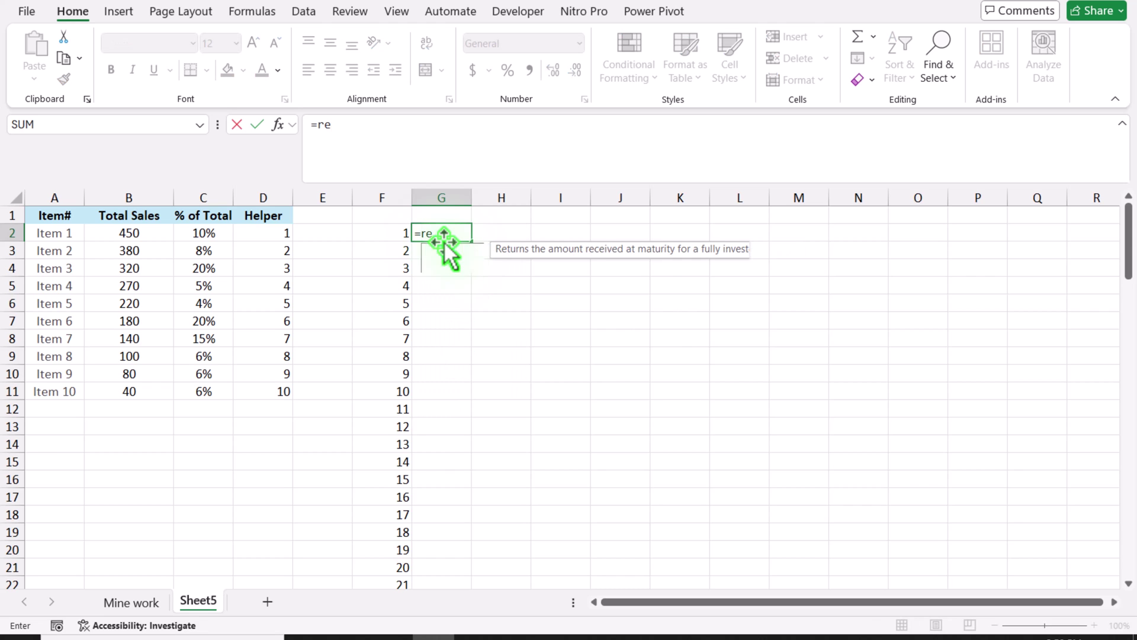
text(pt()
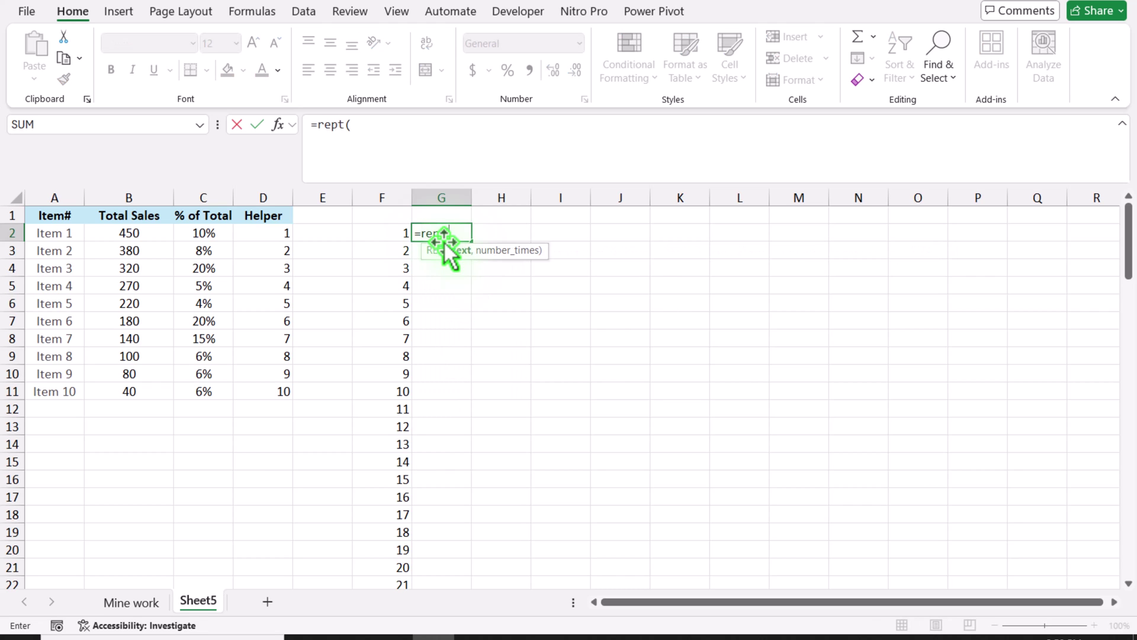
click(267, 234)
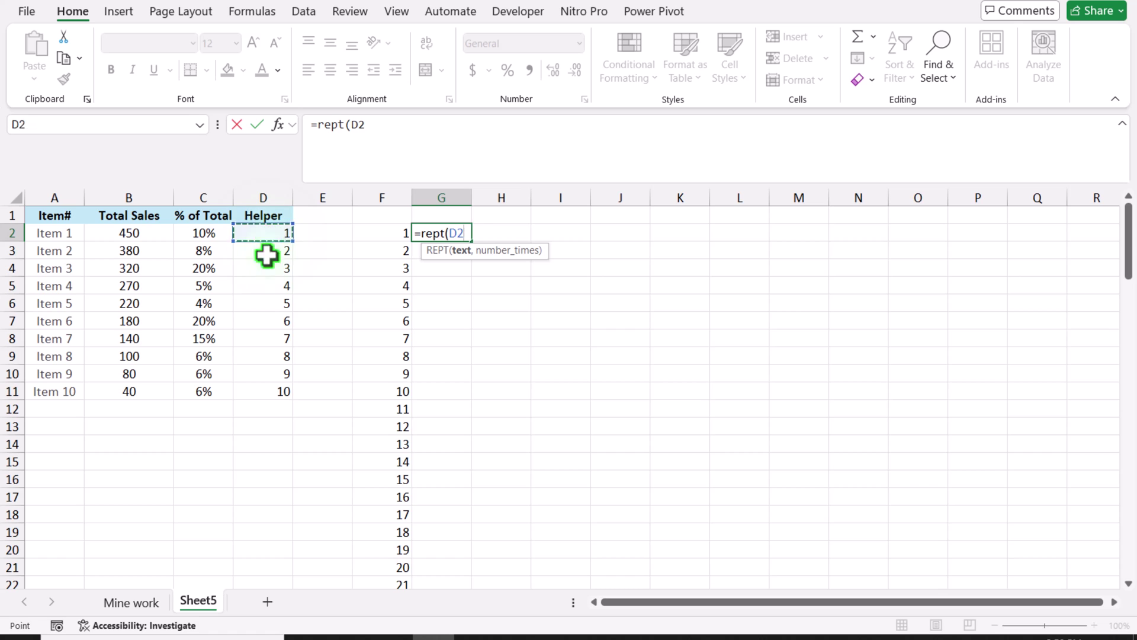
drag(267, 255, 256, 391)
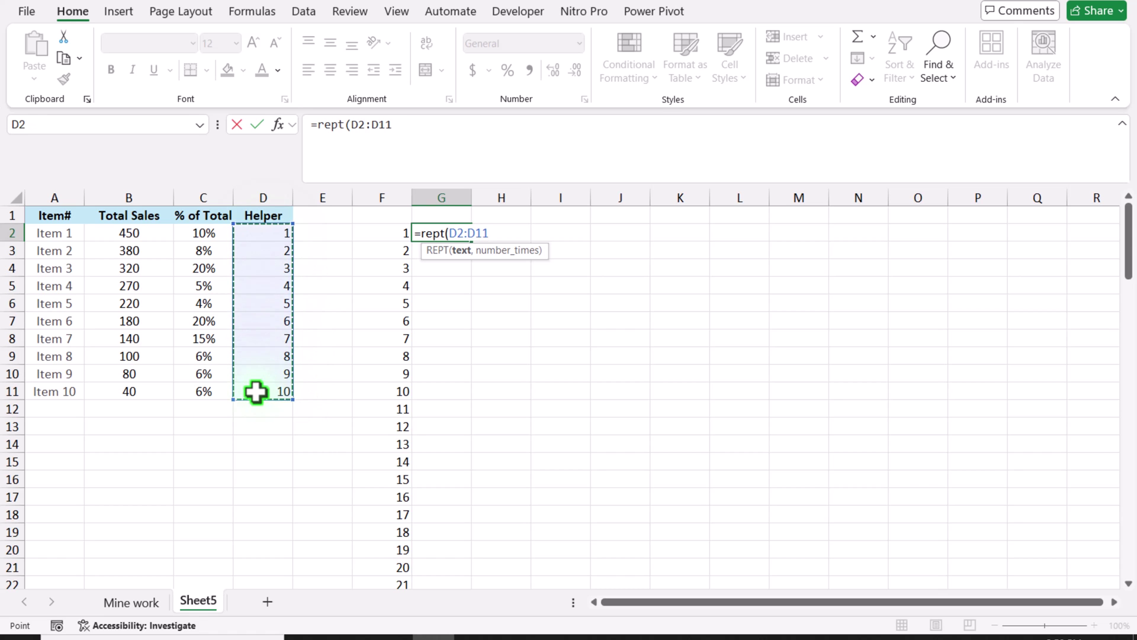
text(,)
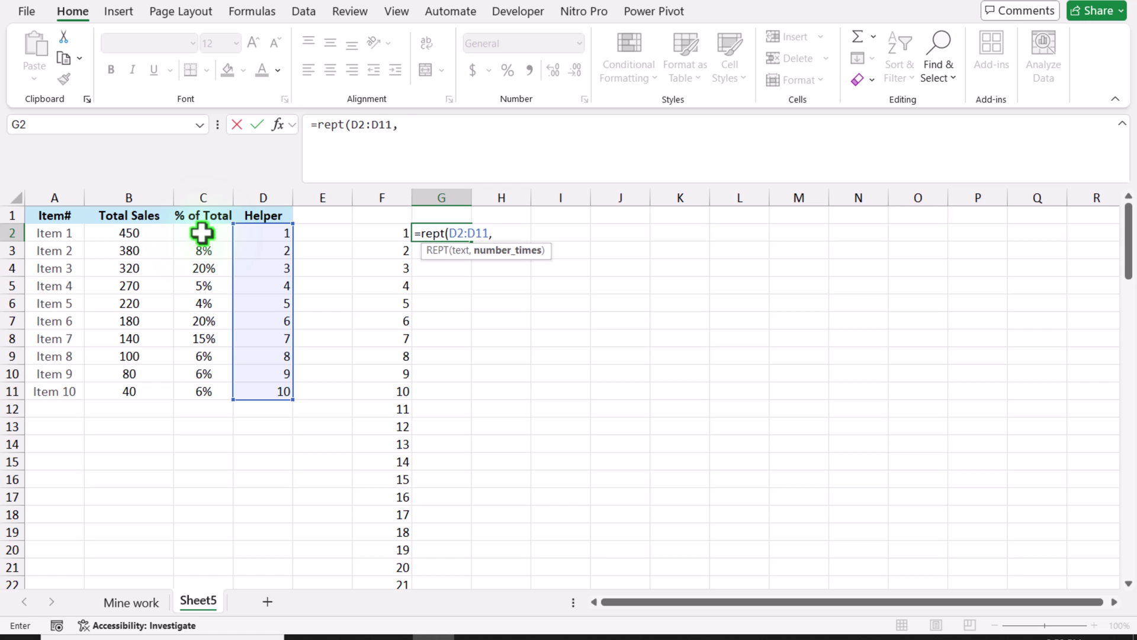
drag(202, 234, 213, 387)
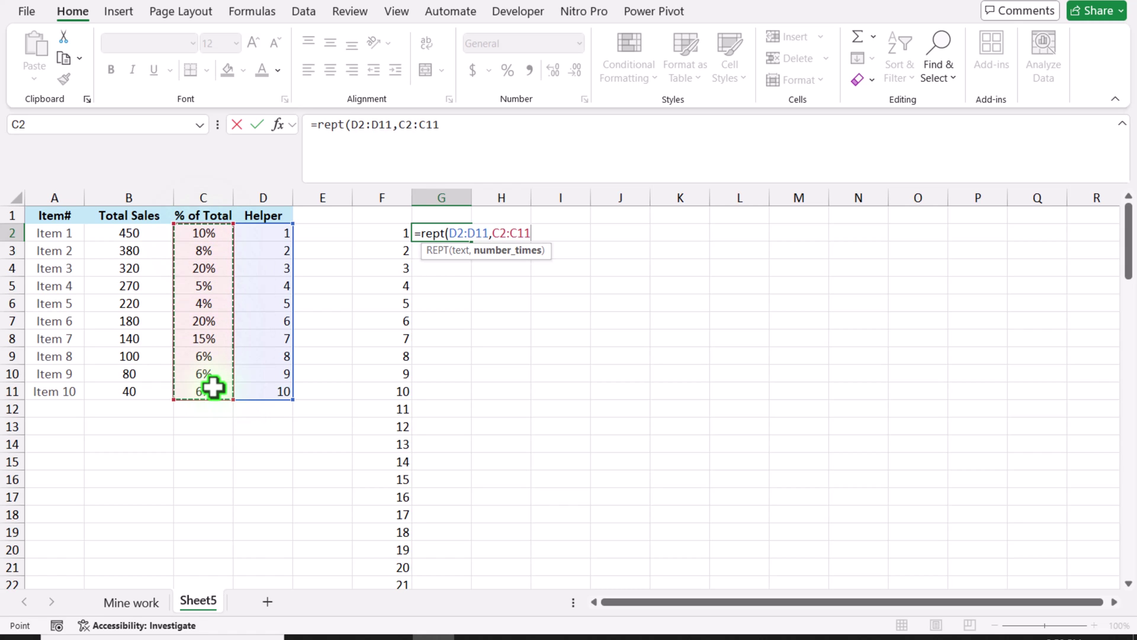
text(*)
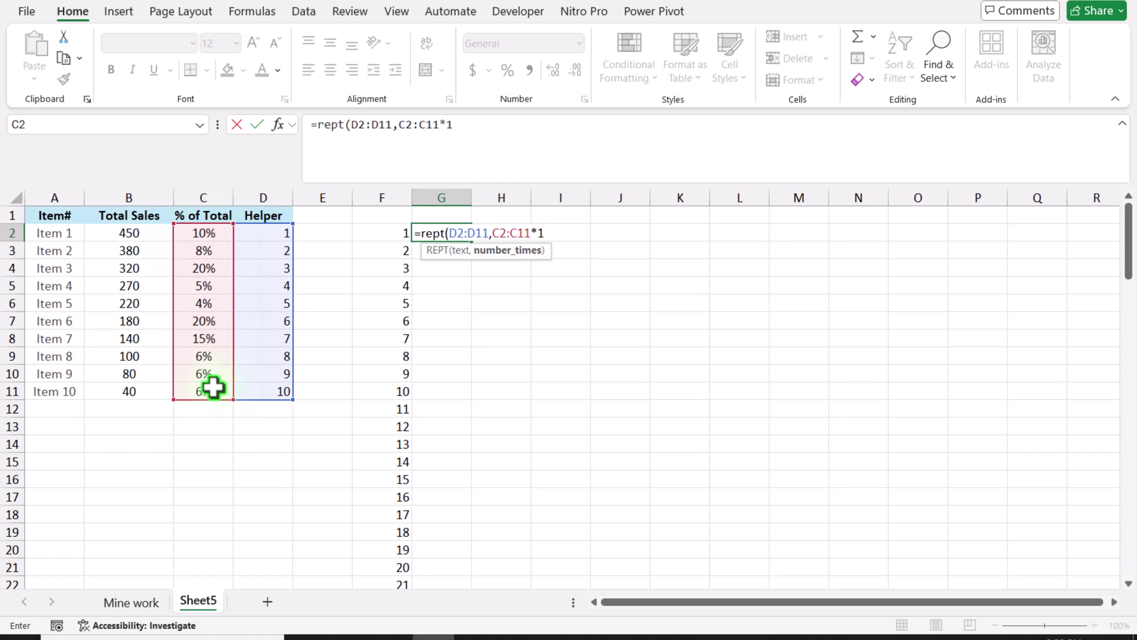
text(100))
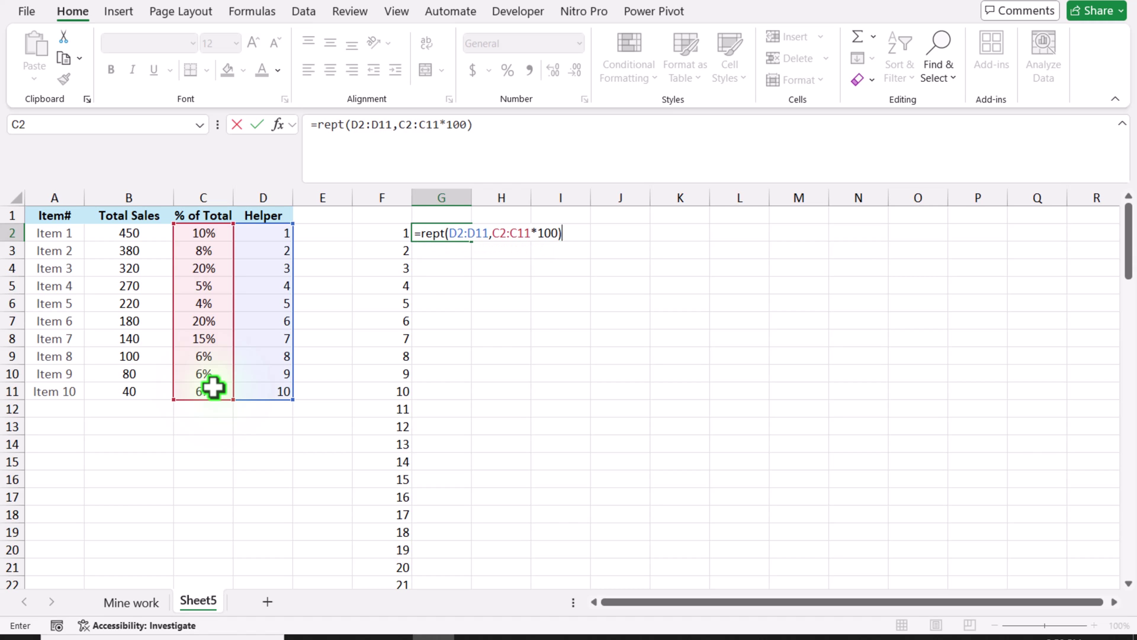
key(Return)
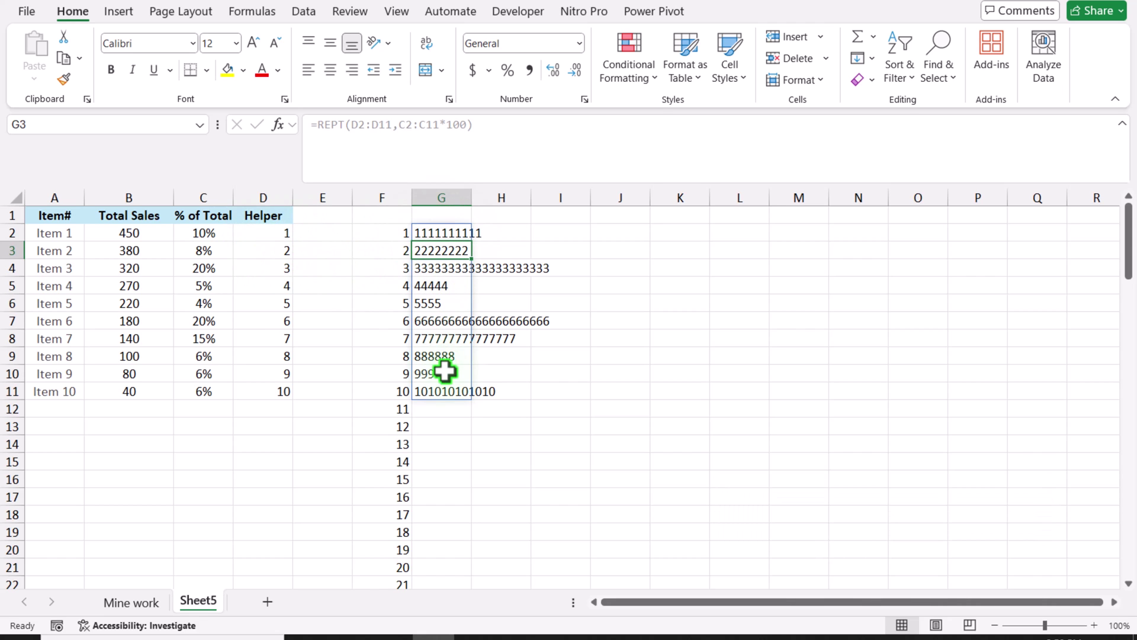
- Append a "|" separator to the REPT formula in G2
click(435, 234)
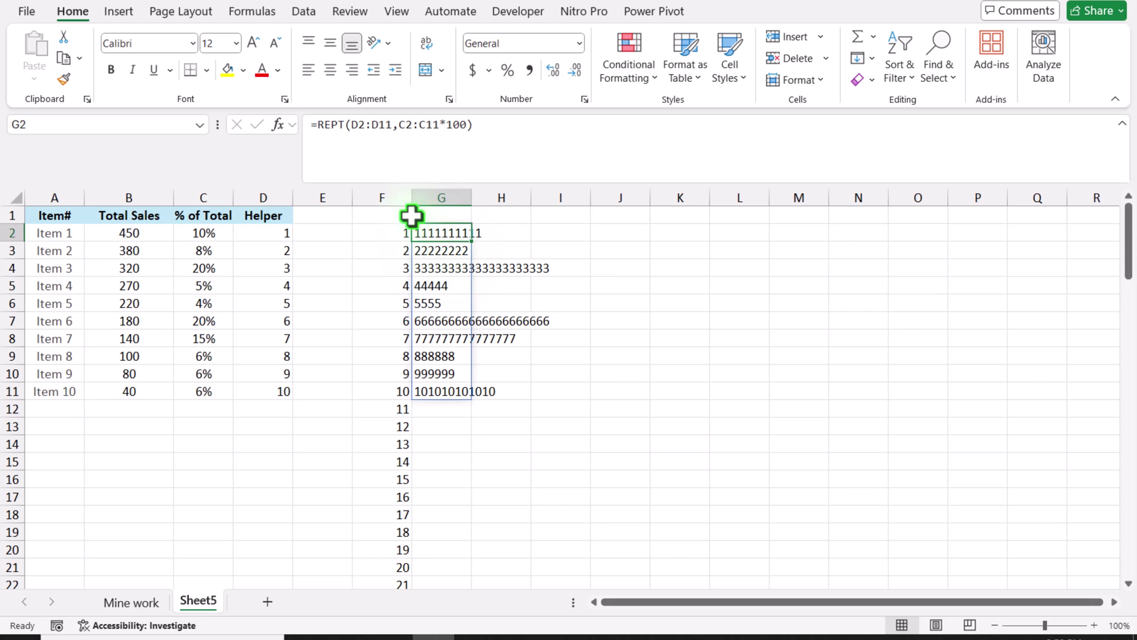
click(392, 125)
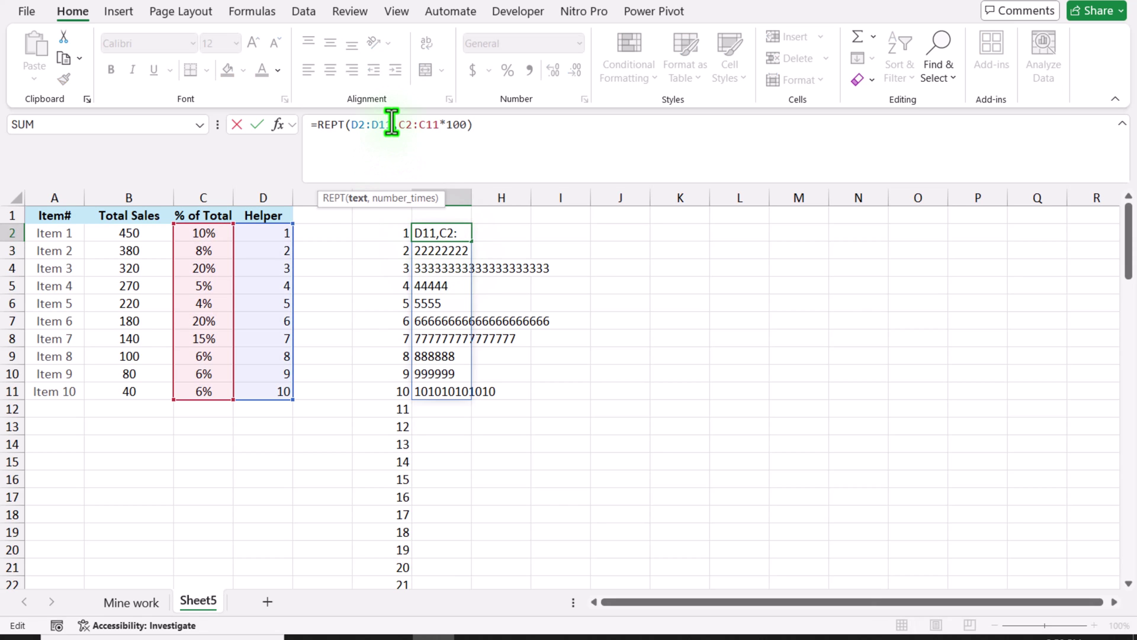
text(&)
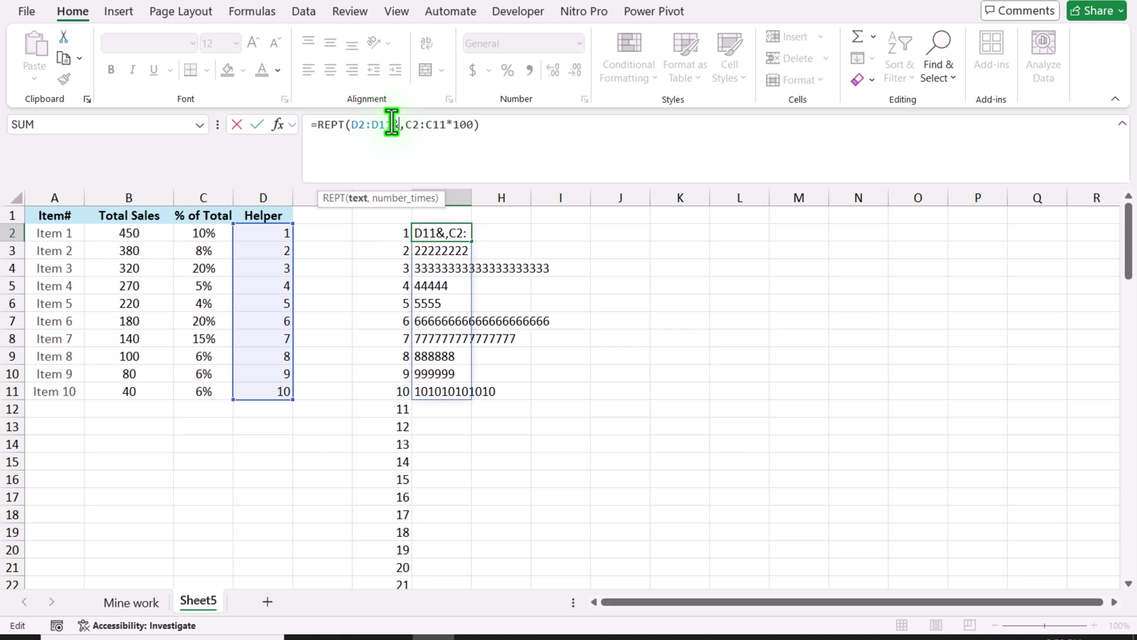
text("|")
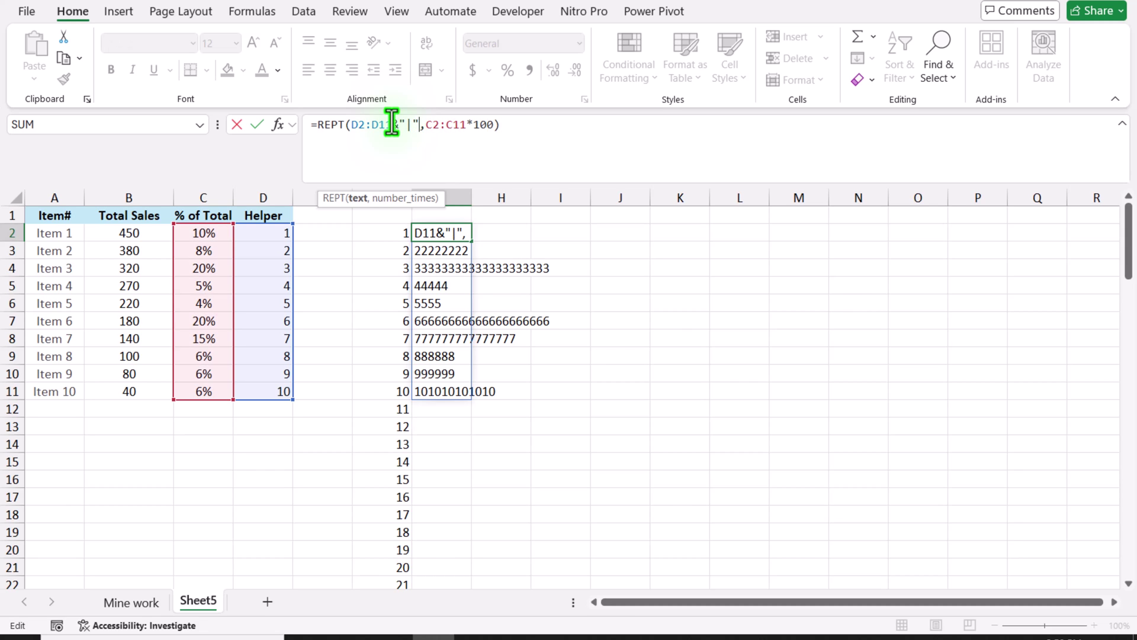
key(Return)
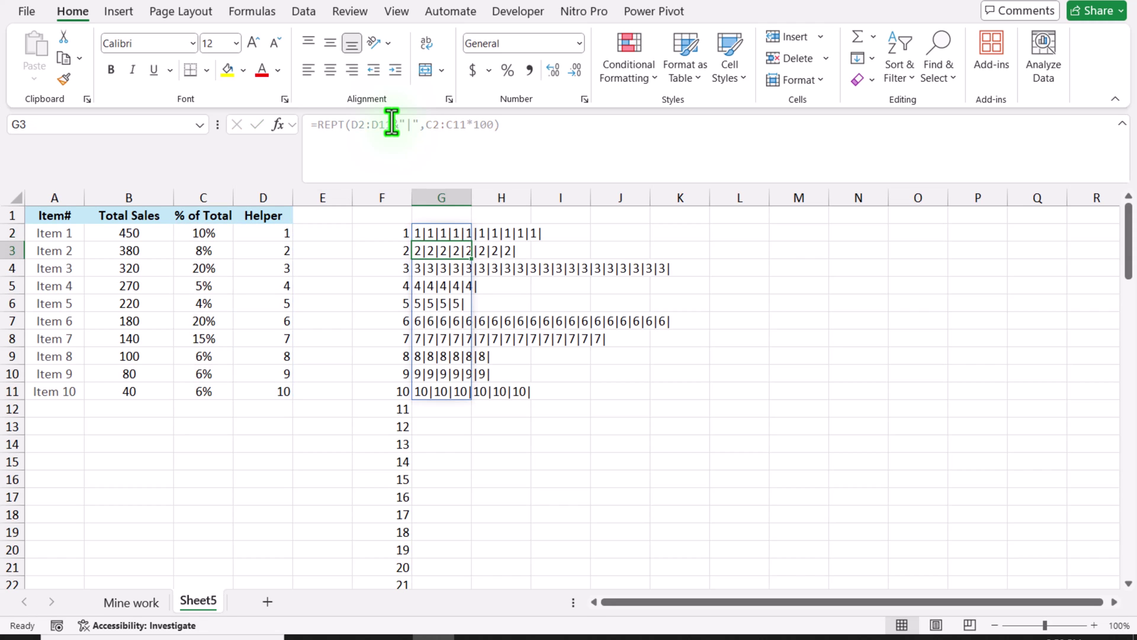
- Wrap the G2 formula in TEXTJOIN("",TRUE,…) to join the repeated numbers into one string
click(432, 235)
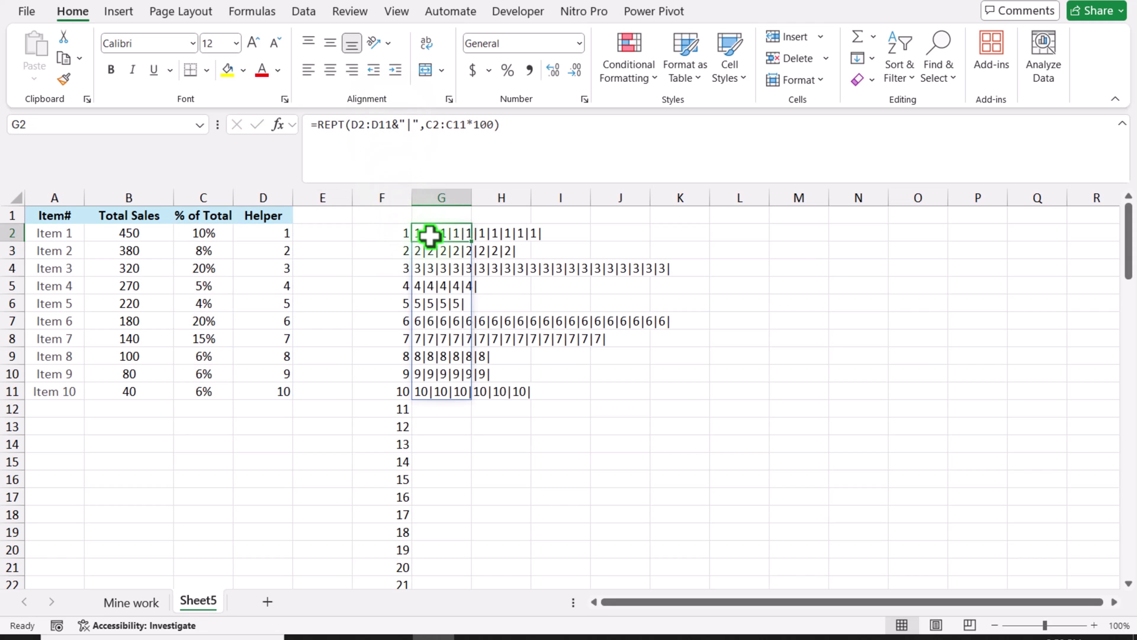
click(312, 127)
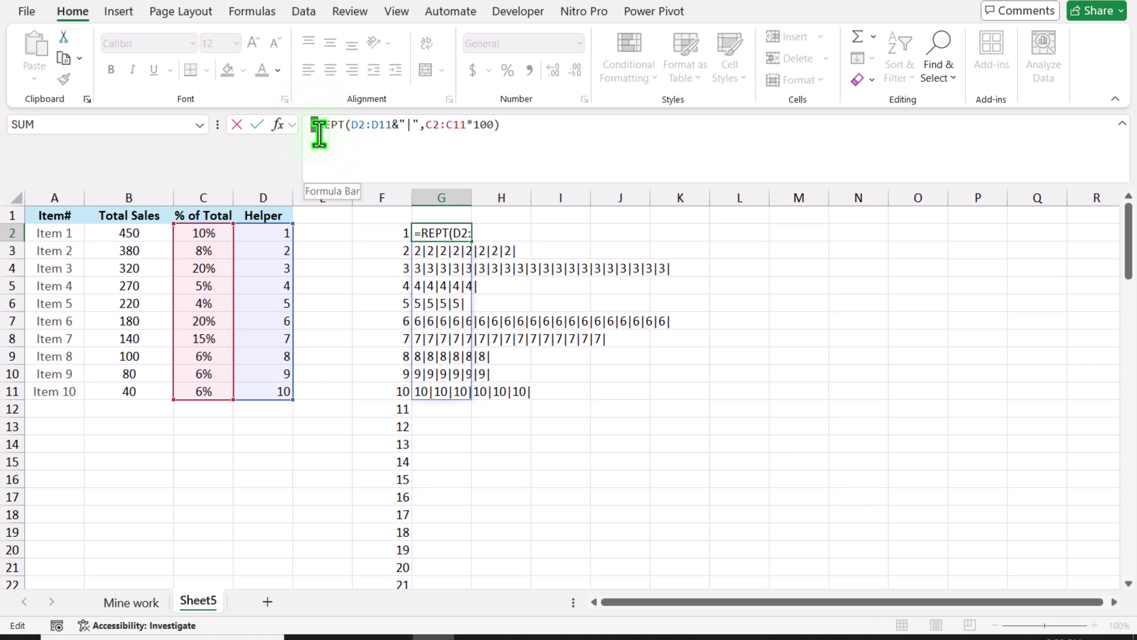
text(text)
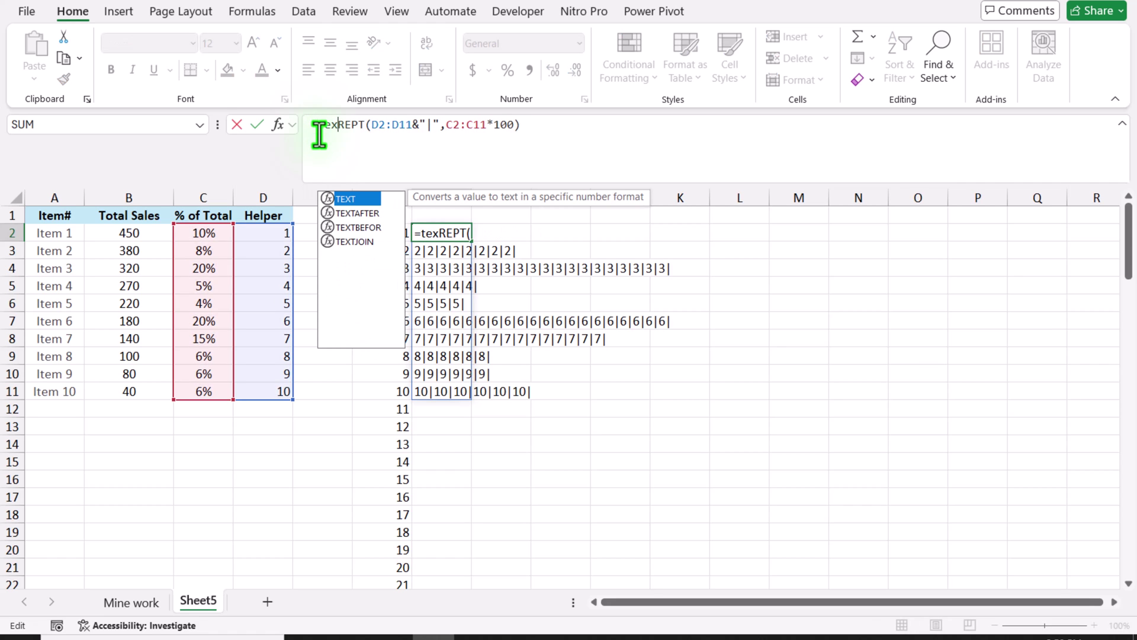
text(join)
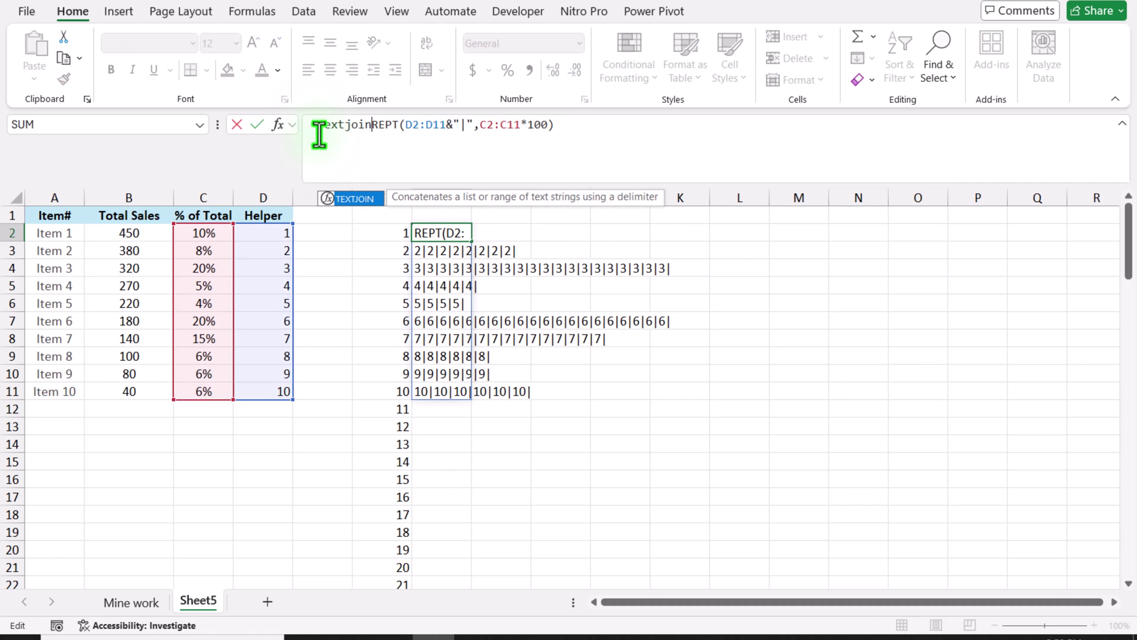
text(()
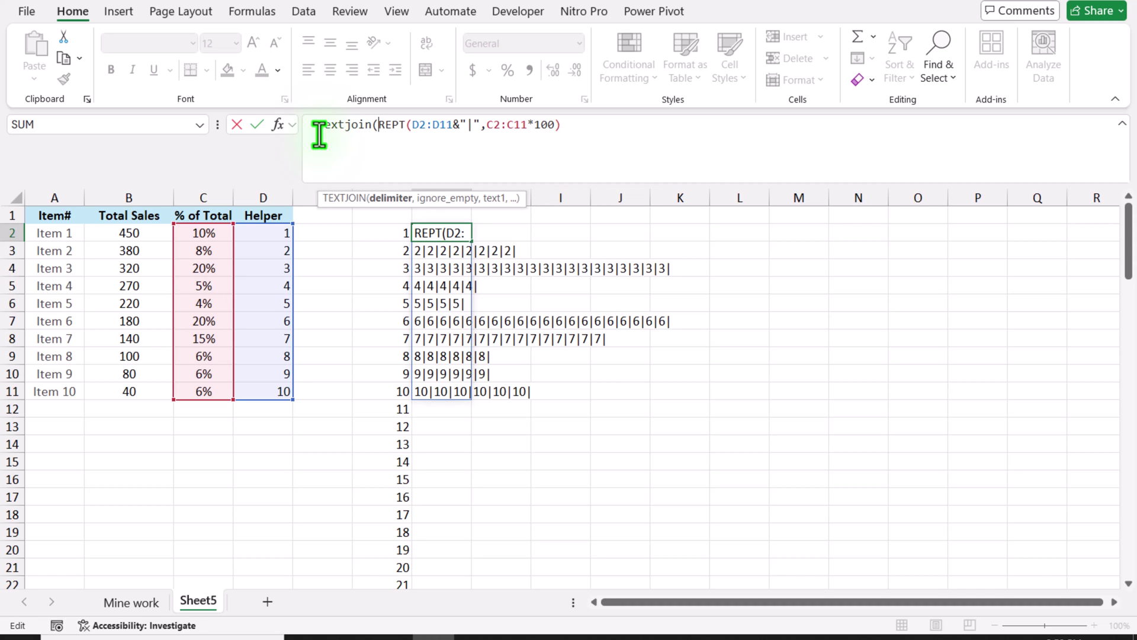
text("")
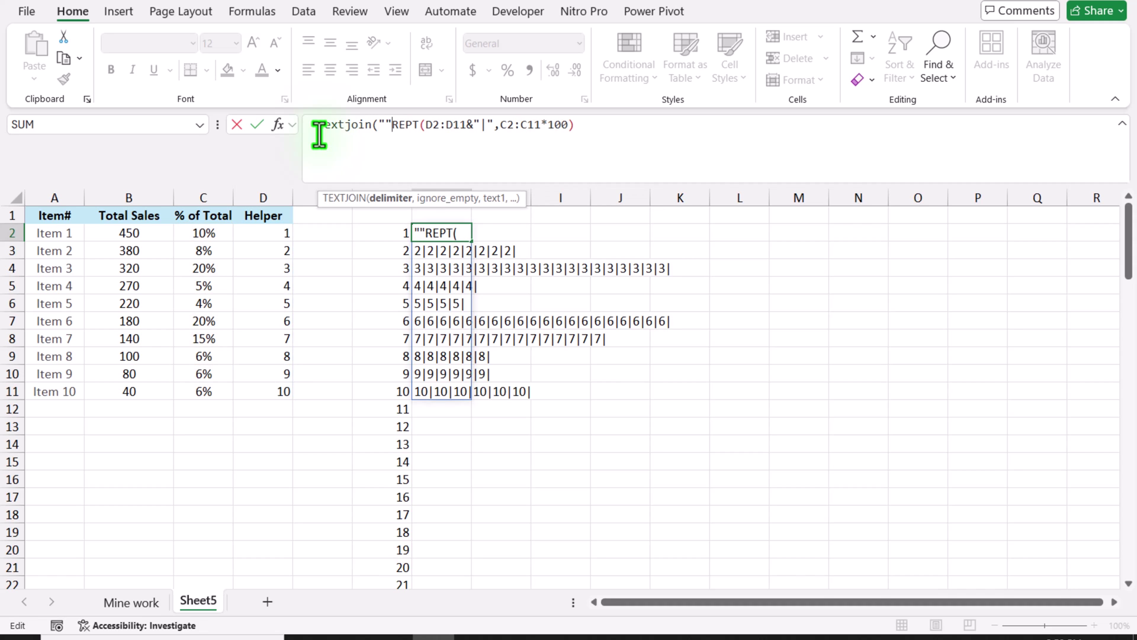
text(,)
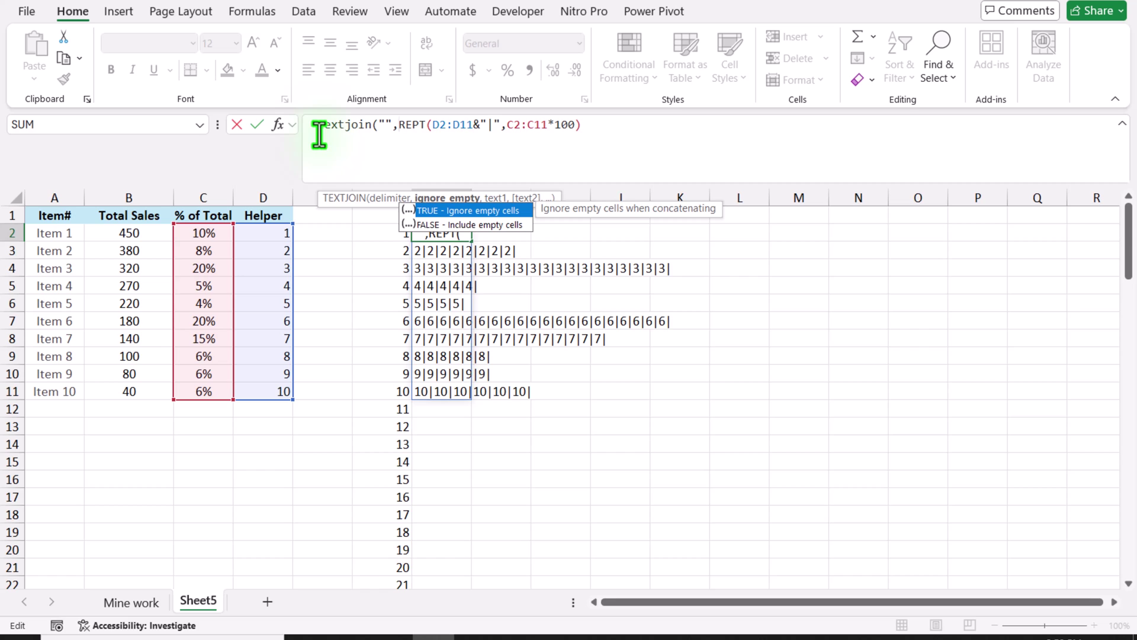
text(true)
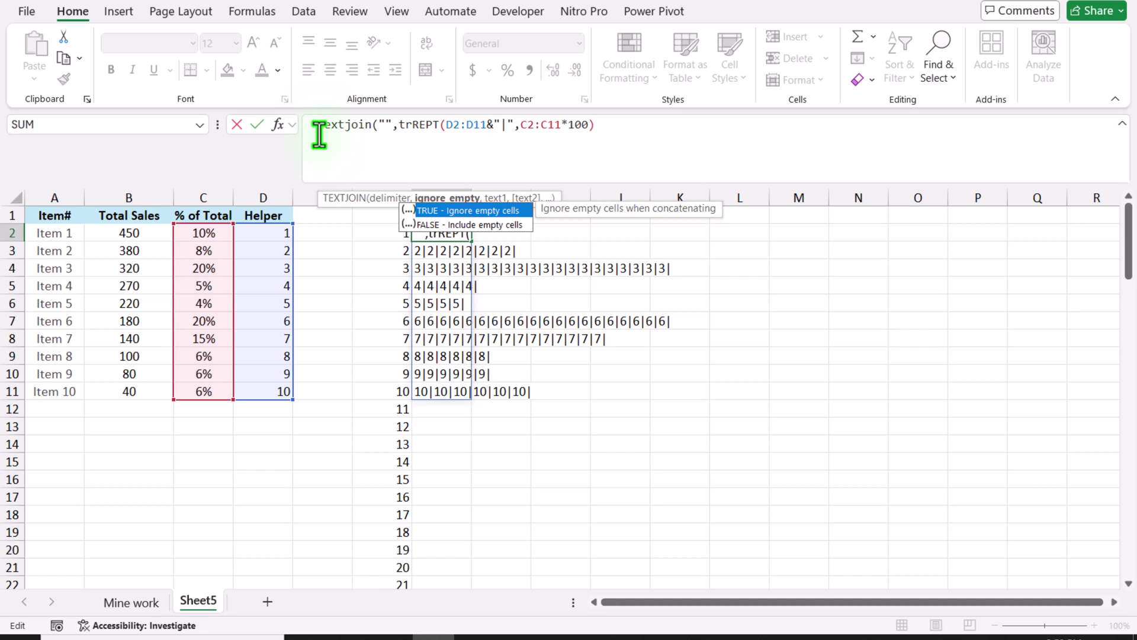
text(,)
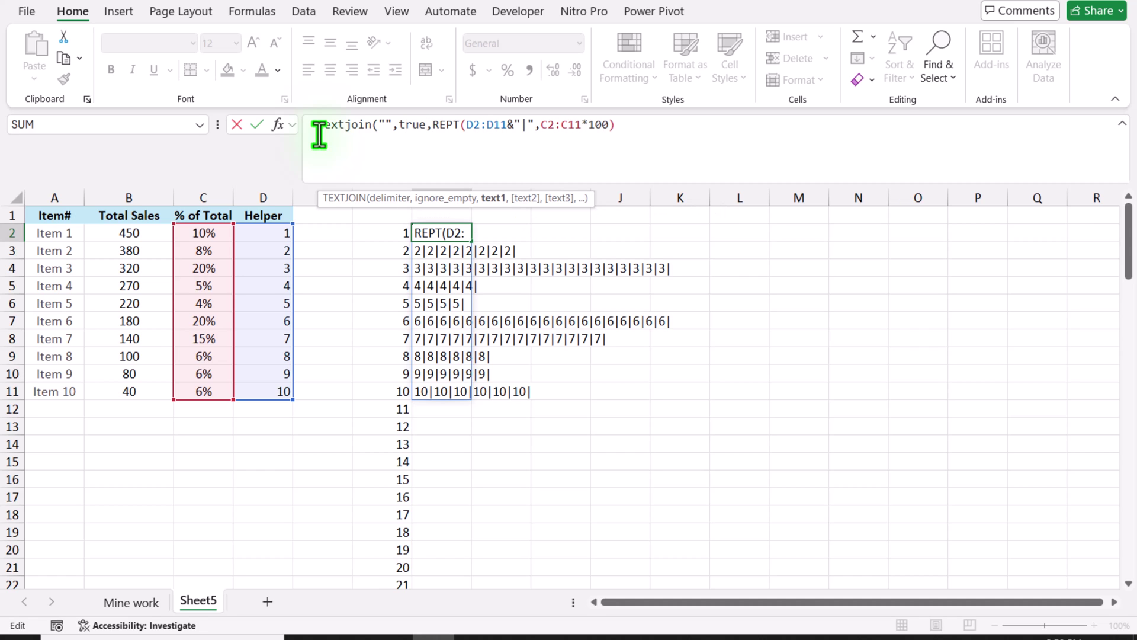
drag(433, 125, 676, 145)
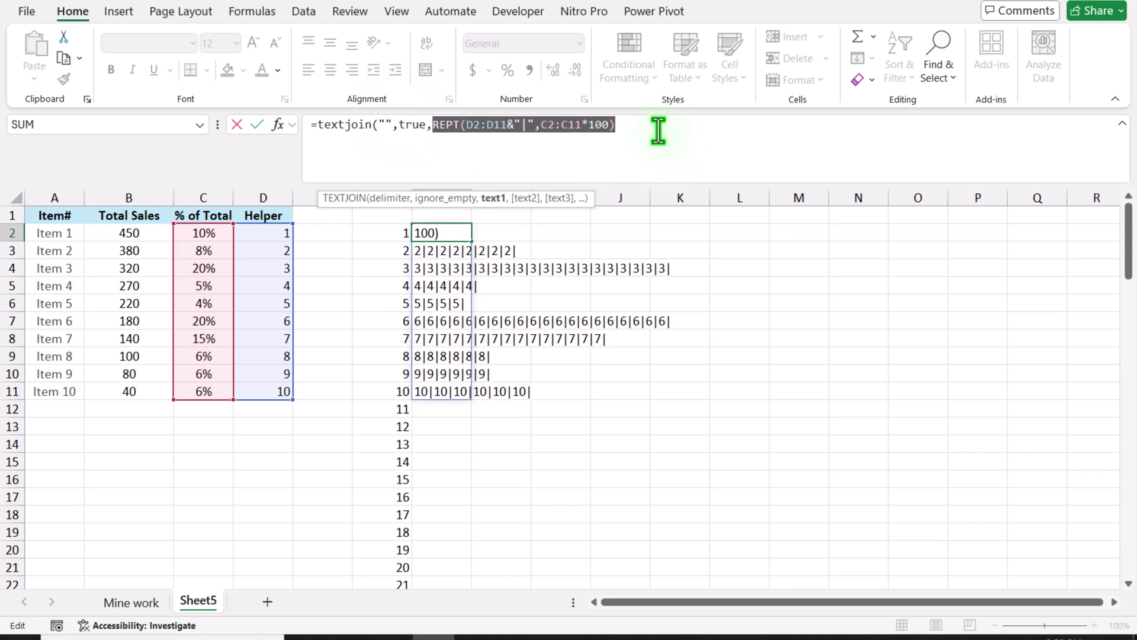
click(658, 129)
text())
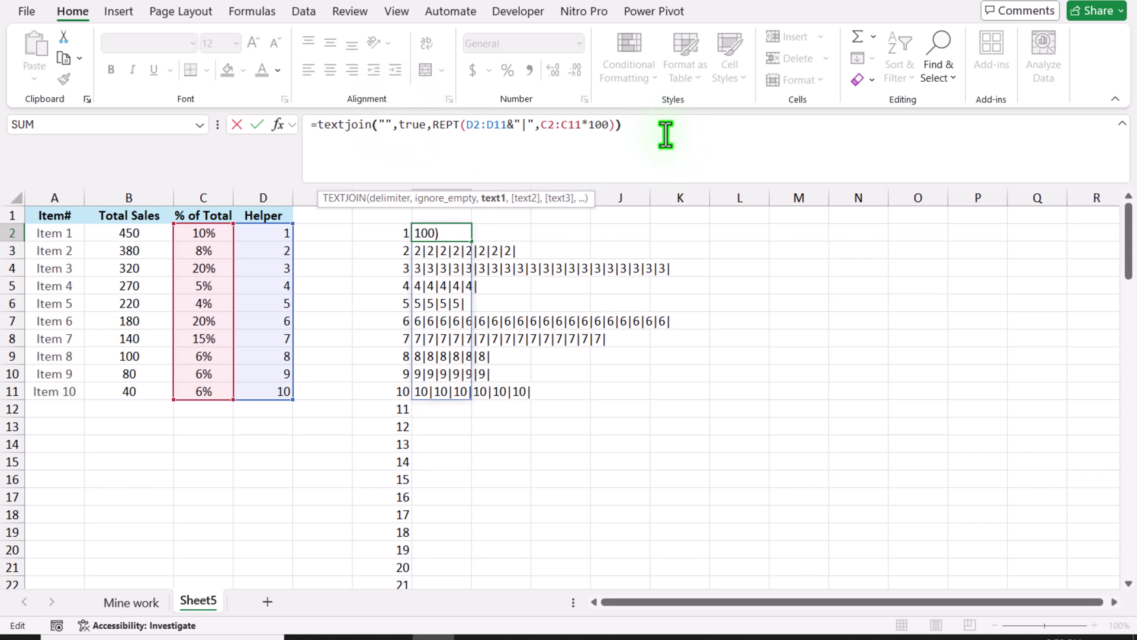
key(Return)
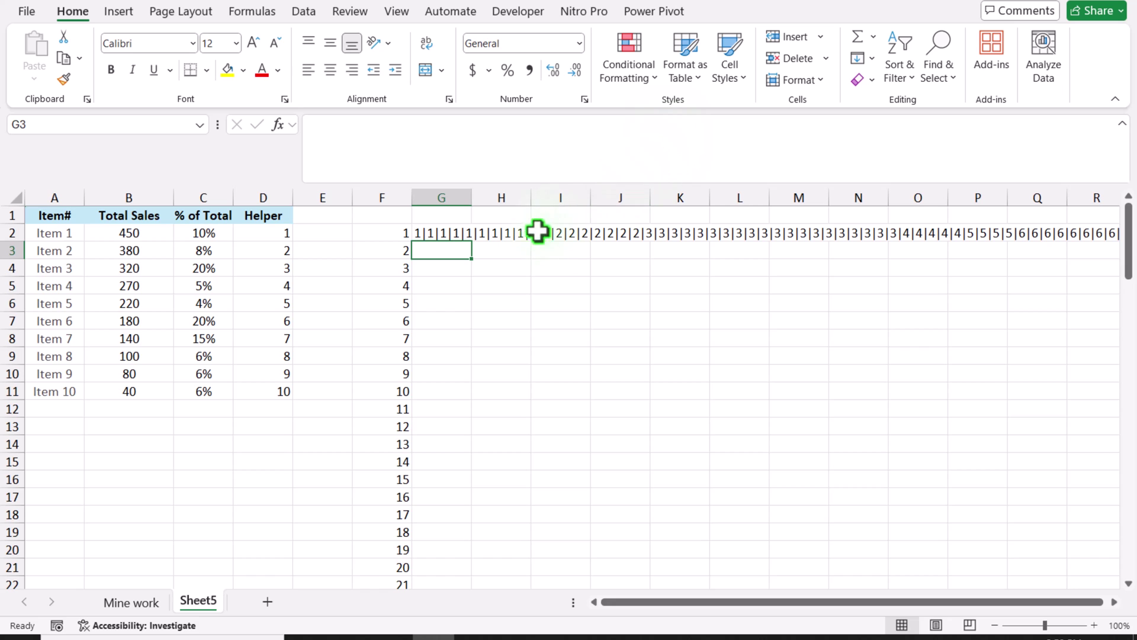
- Wrap it in TEXTSPLIT(…,,"|") so the helper numbers spill down column G
click(454, 235)
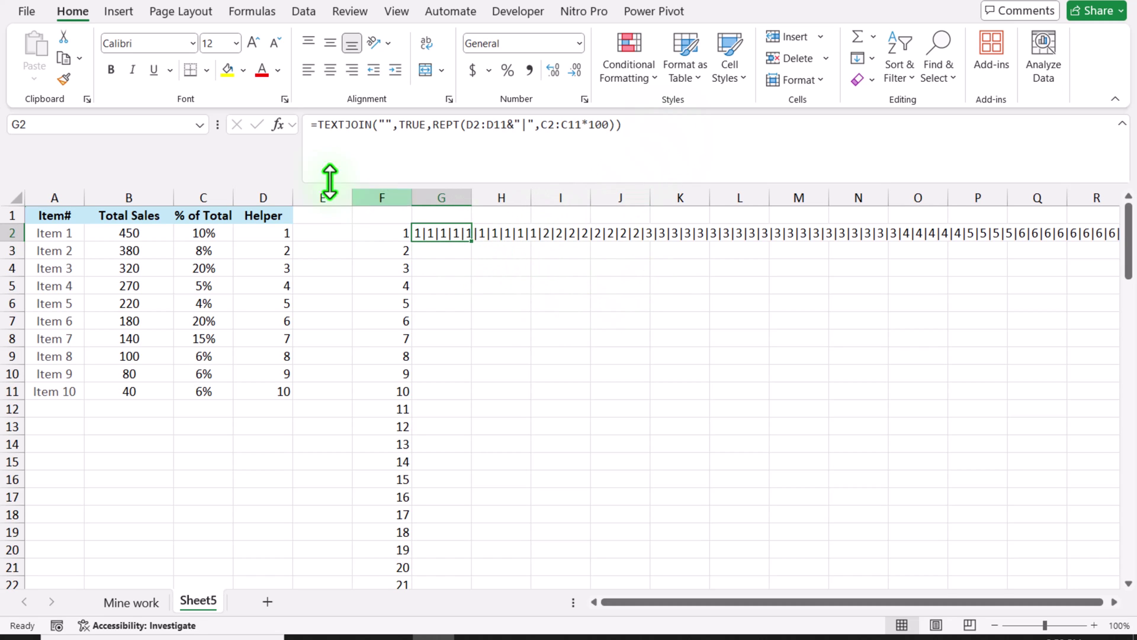
click(320, 127)
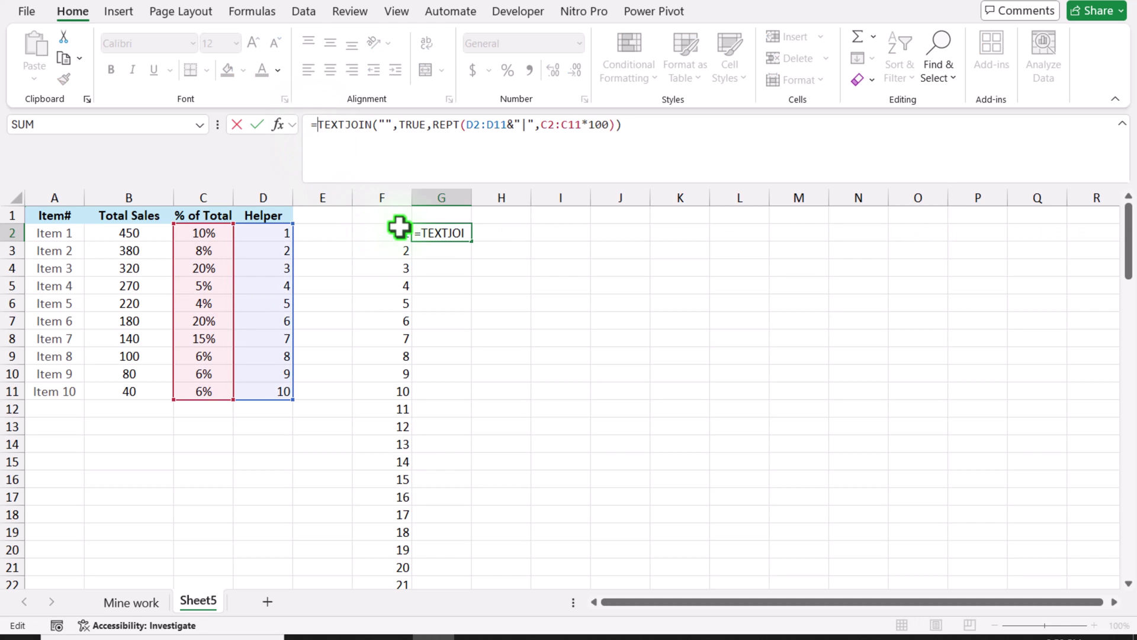
text(textspl)
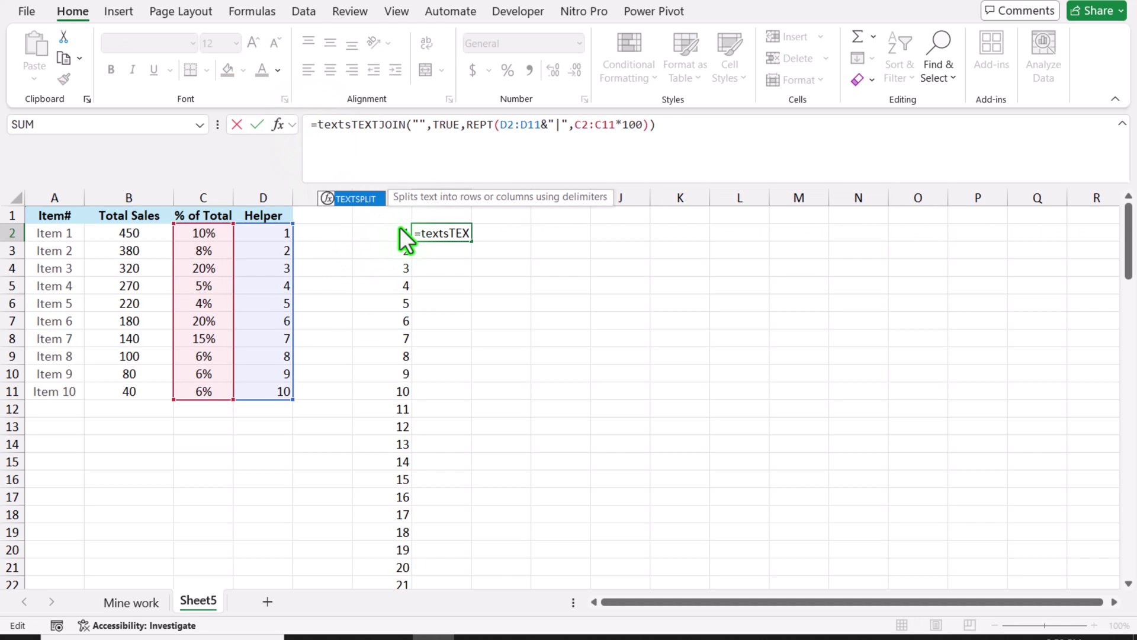
text(it()
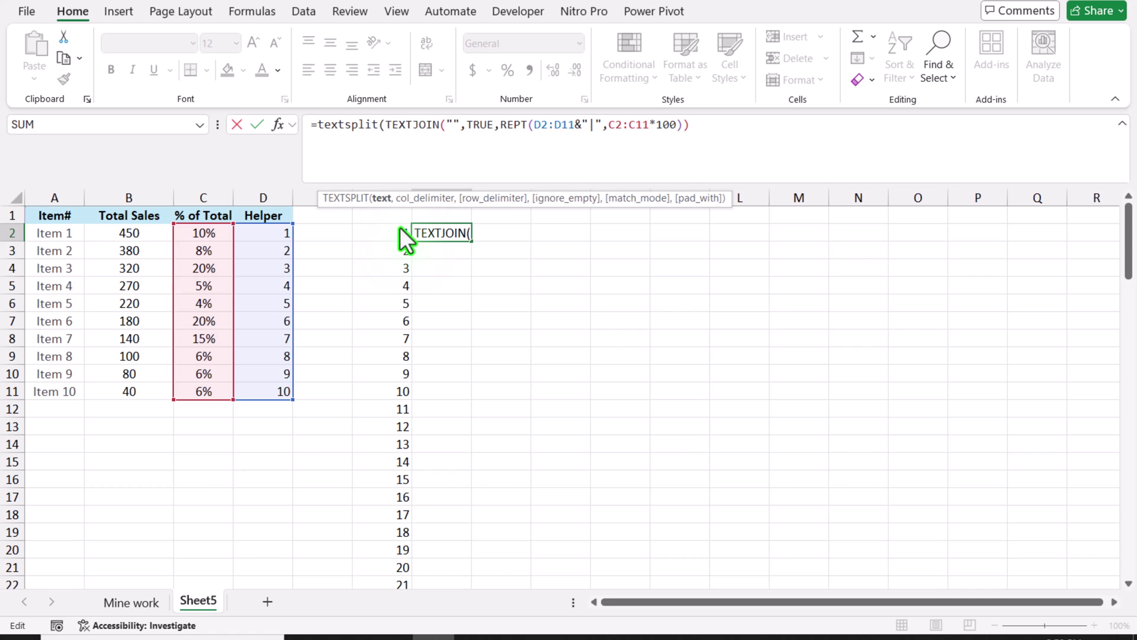
drag(386, 124, 709, 129)
click(709, 129)
text(,)
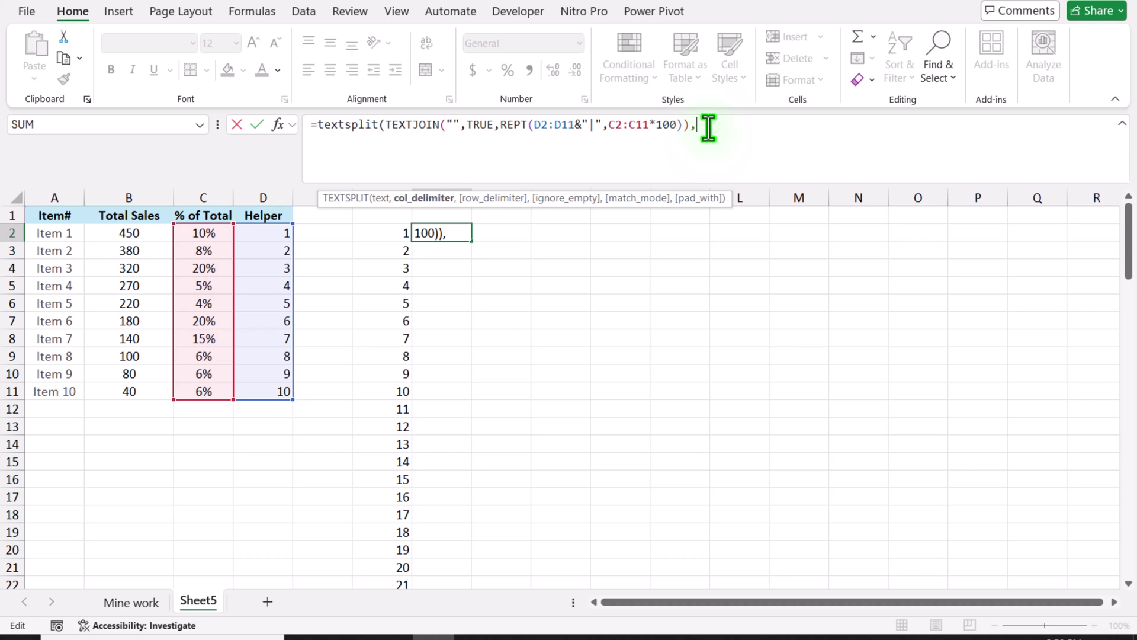
text(,"|)
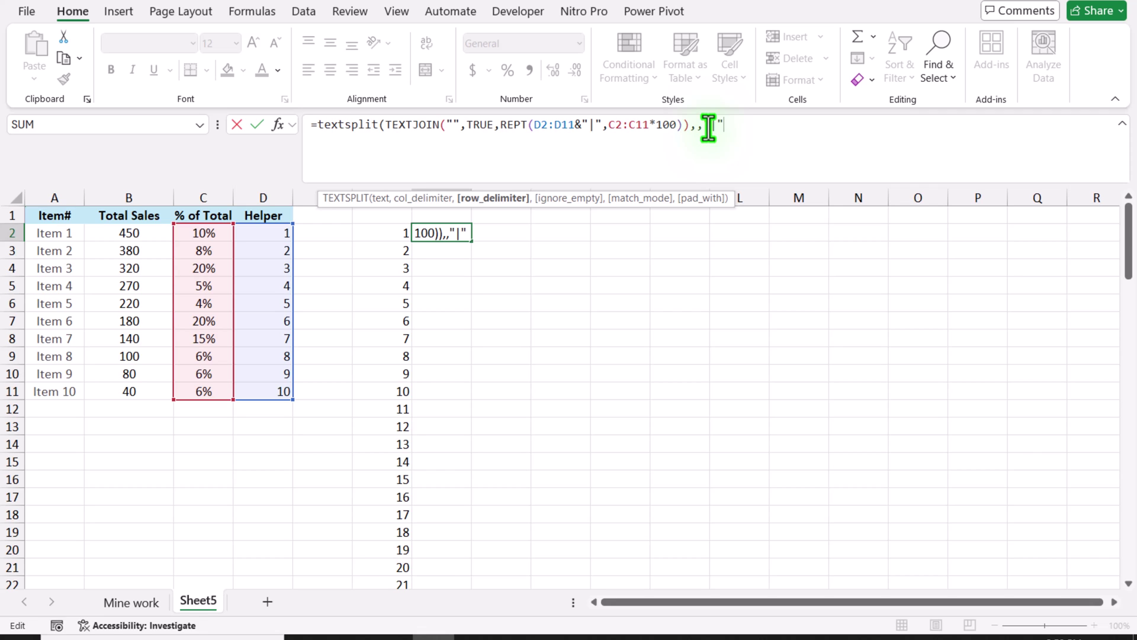
text())
key(Return)
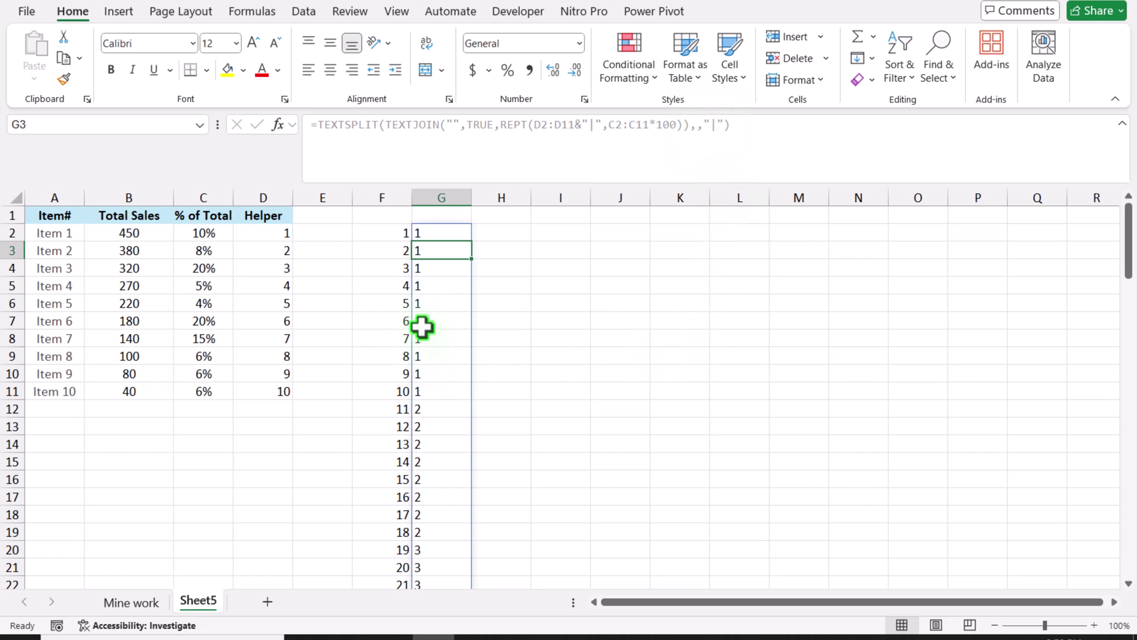
drag(432, 235, 421, 535)
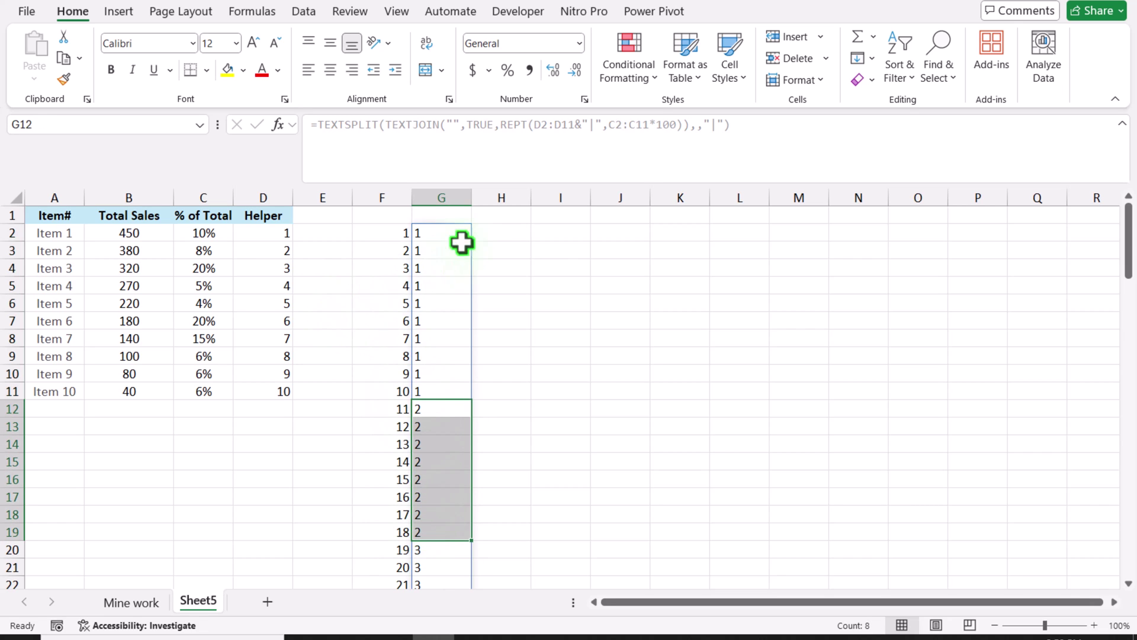
- Enter =TRANSPOSE(A2:A11) in H1 to spread the item names across row 1
click(497, 219)
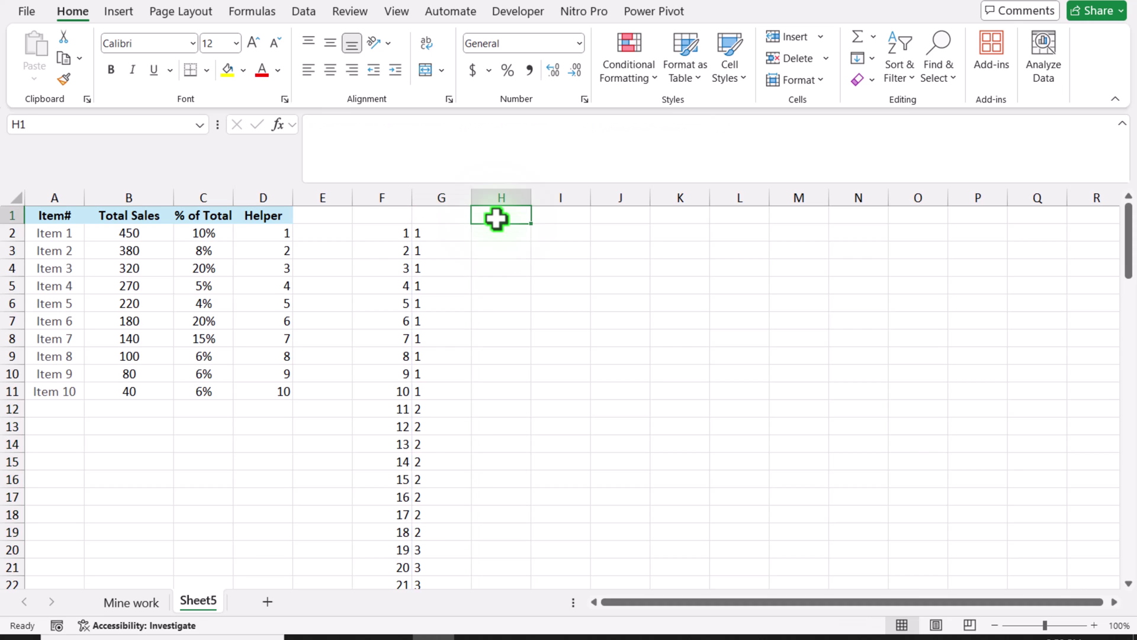
text(=)
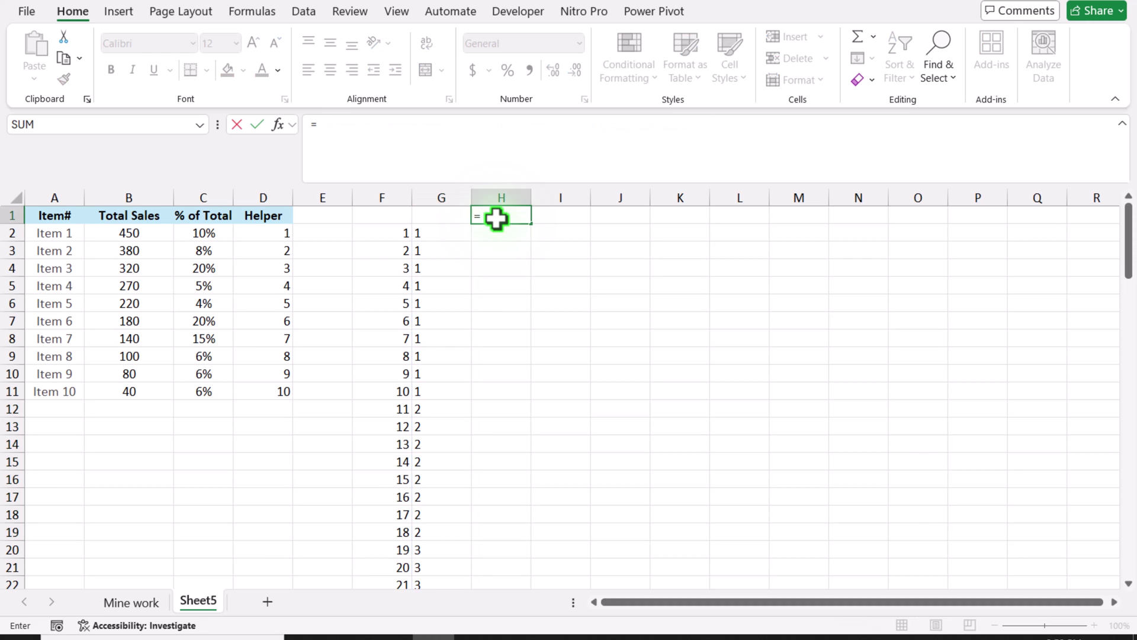
text(tran)
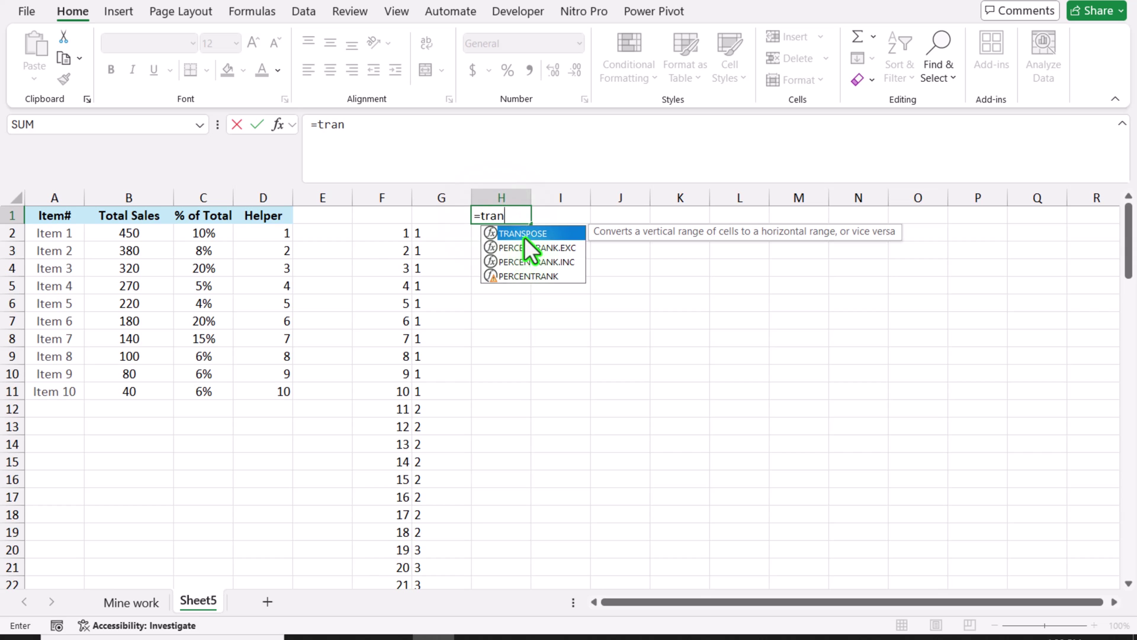
key(Tab)
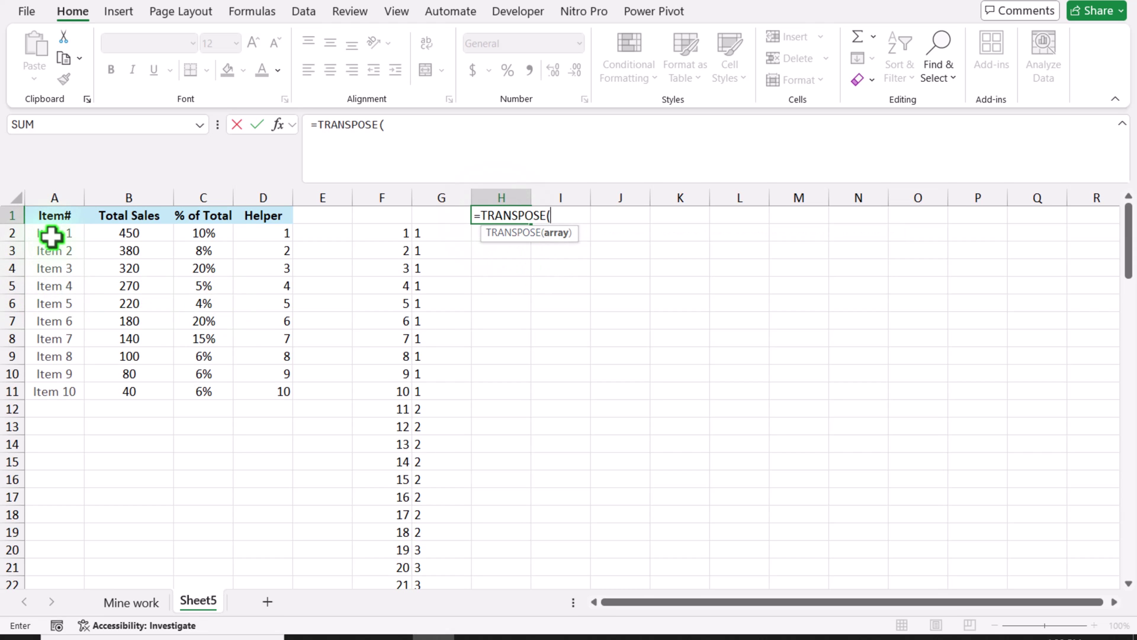
drag(51, 236, 43, 393)
text())
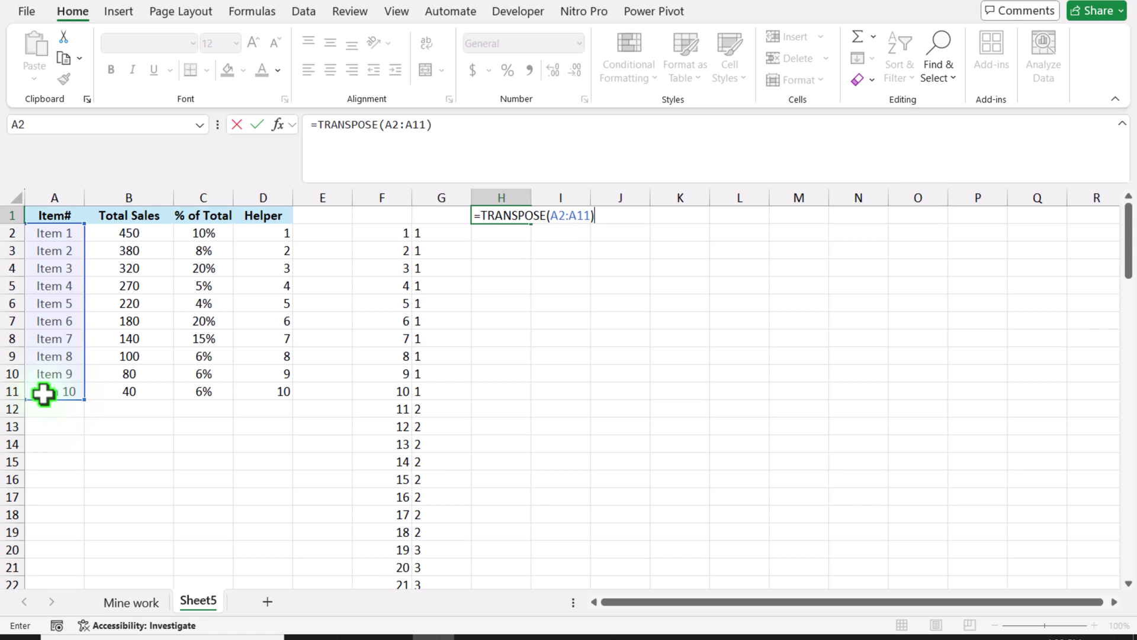
key(Return)
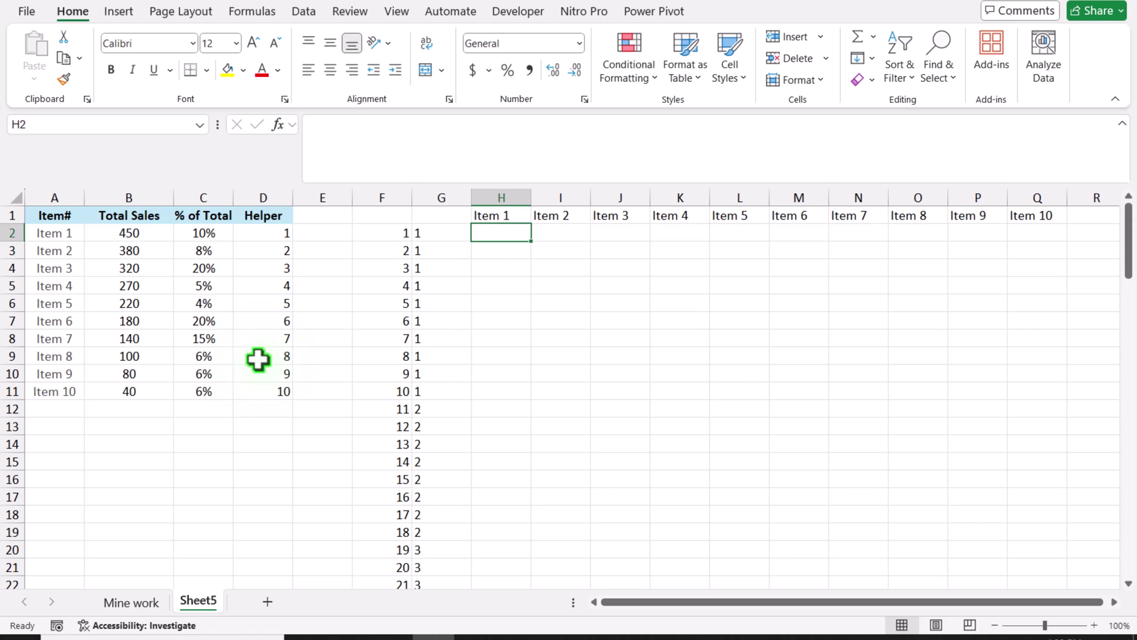
- Enter =XLOOKUP(H1#&G2#,A2:A11&D2:D11,B2:B11,0) in H2 to spill each item's Total Sales
text(=xl)
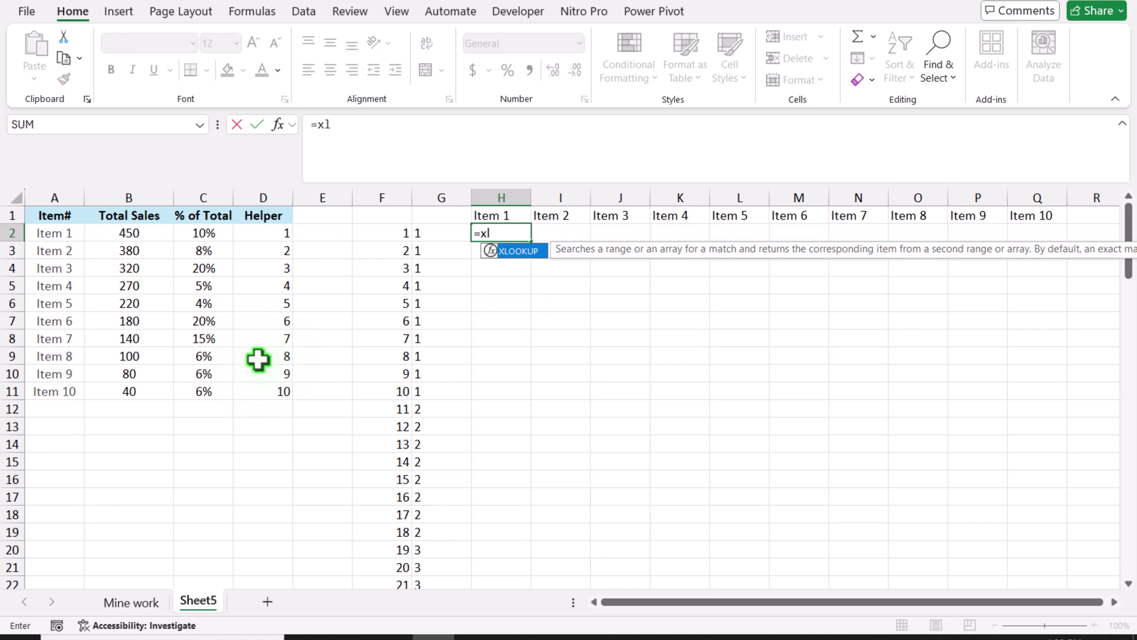
text(ookup()
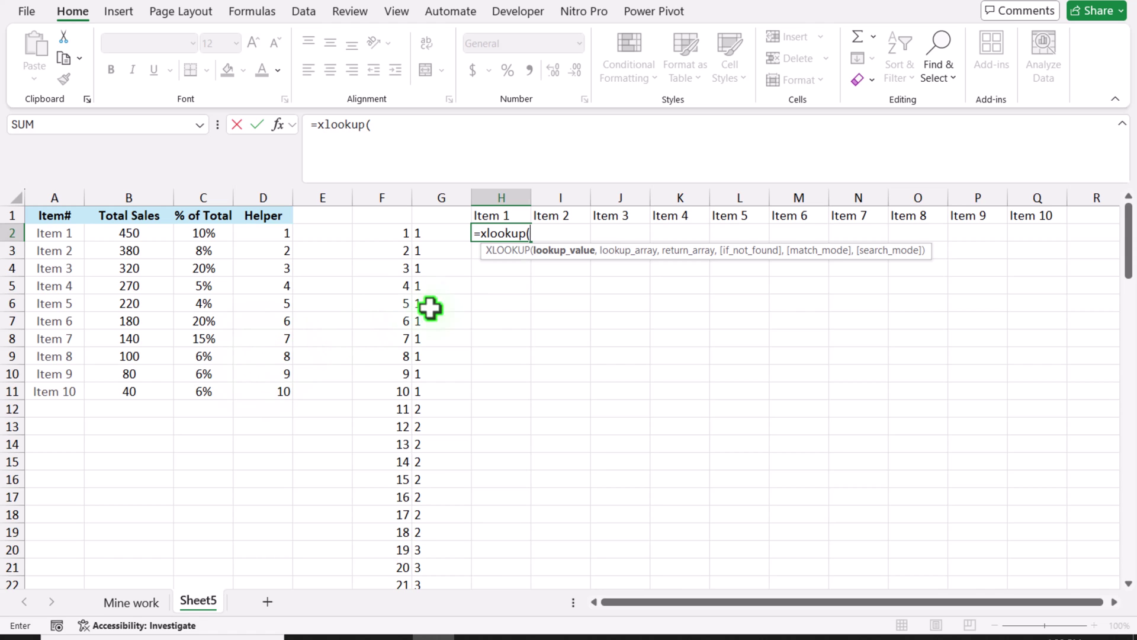
drag(496, 215, 1014, 215)
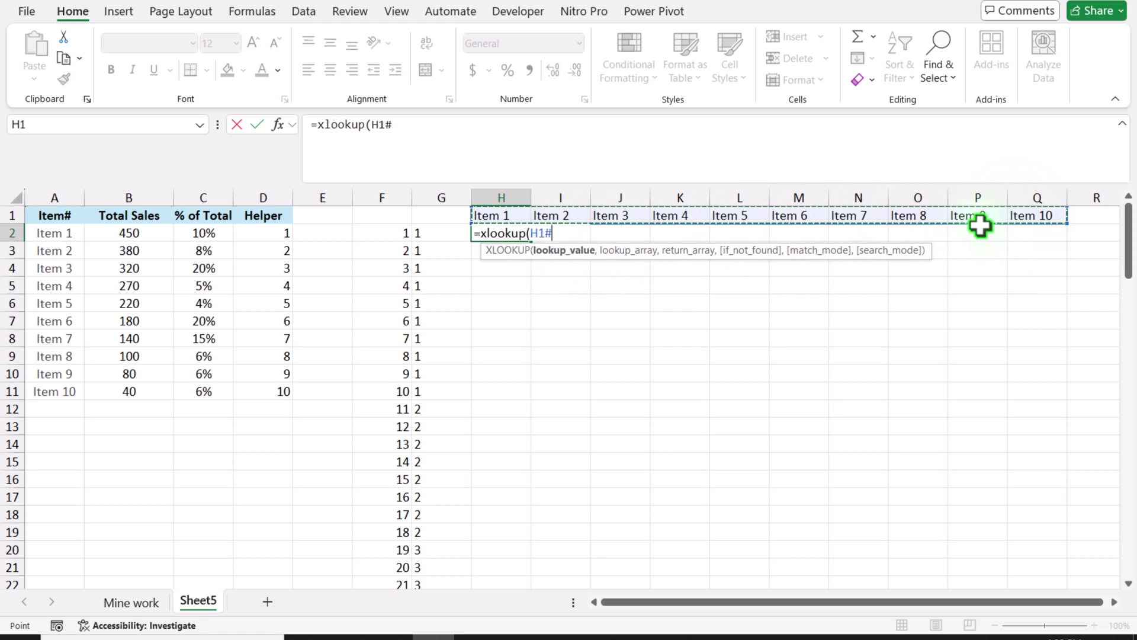
text(&)
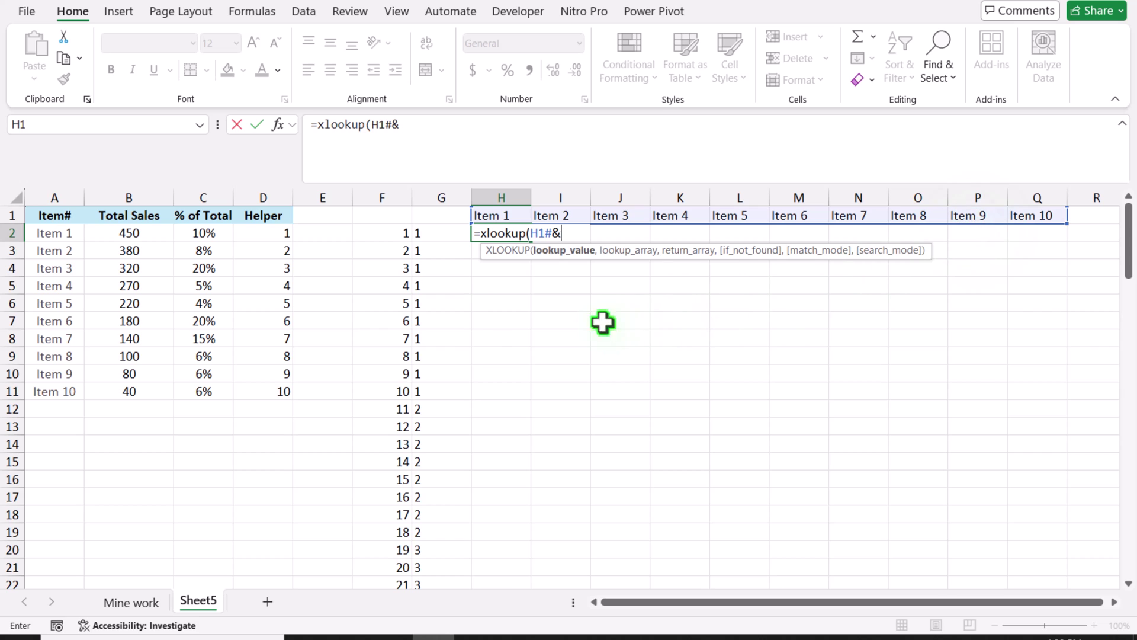
click(433, 235)
text(#)
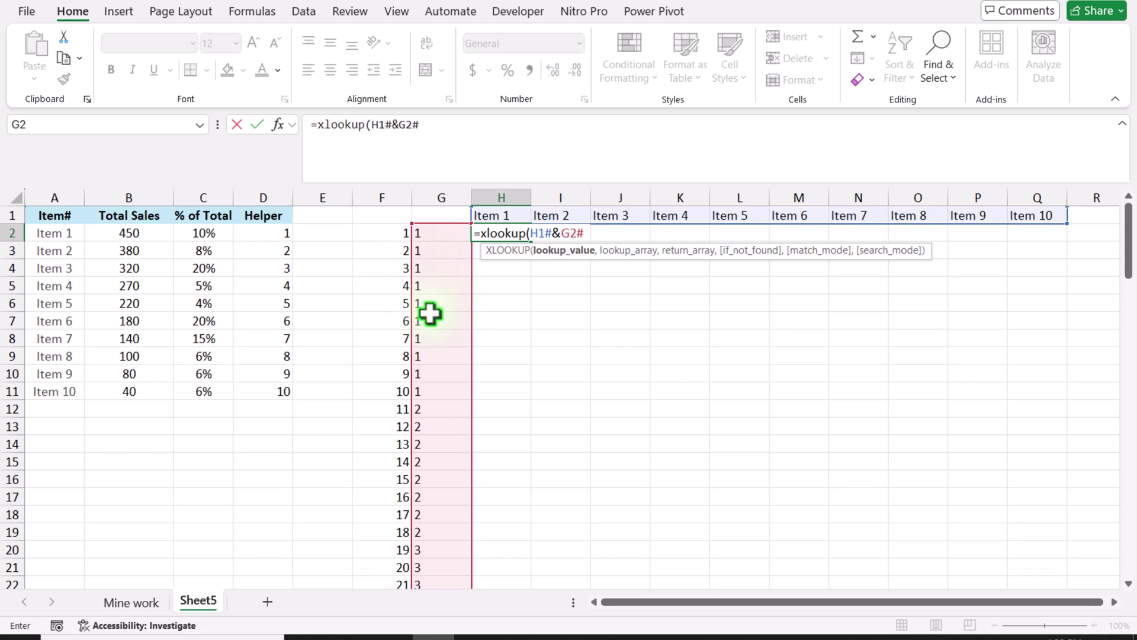
text(,)
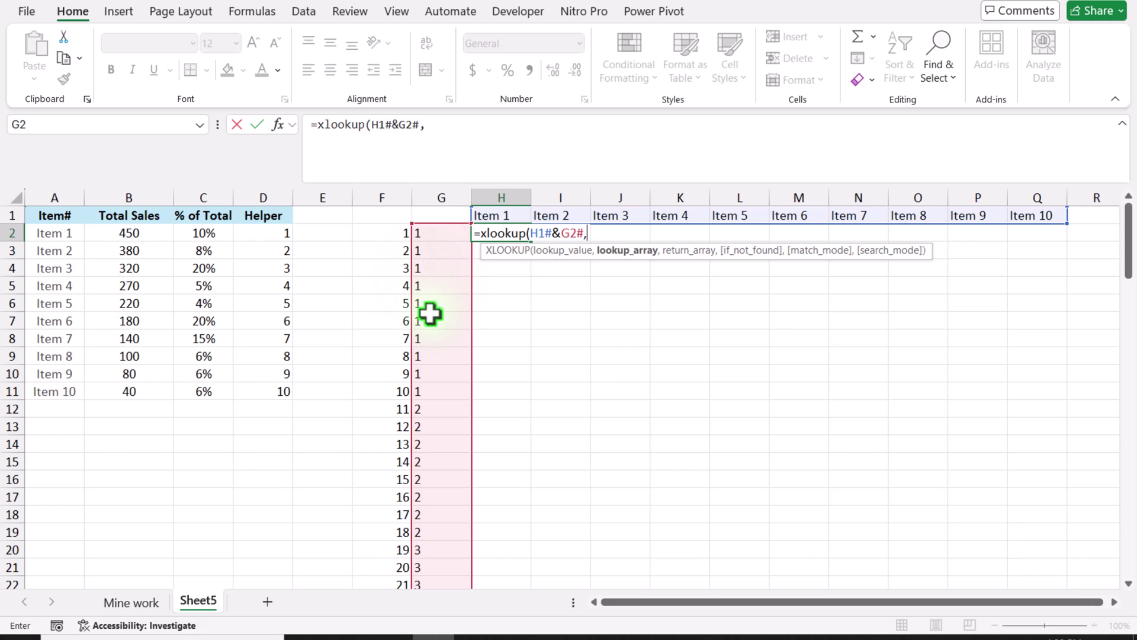
click(54, 237)
drag(56, 252, 59, 388)
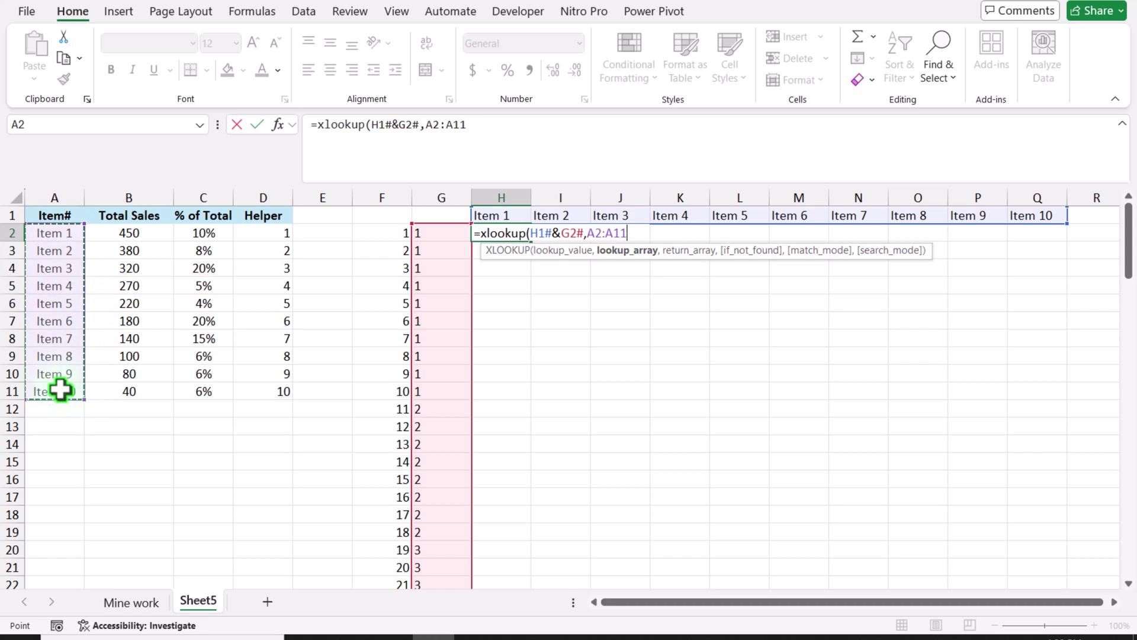
text(&)
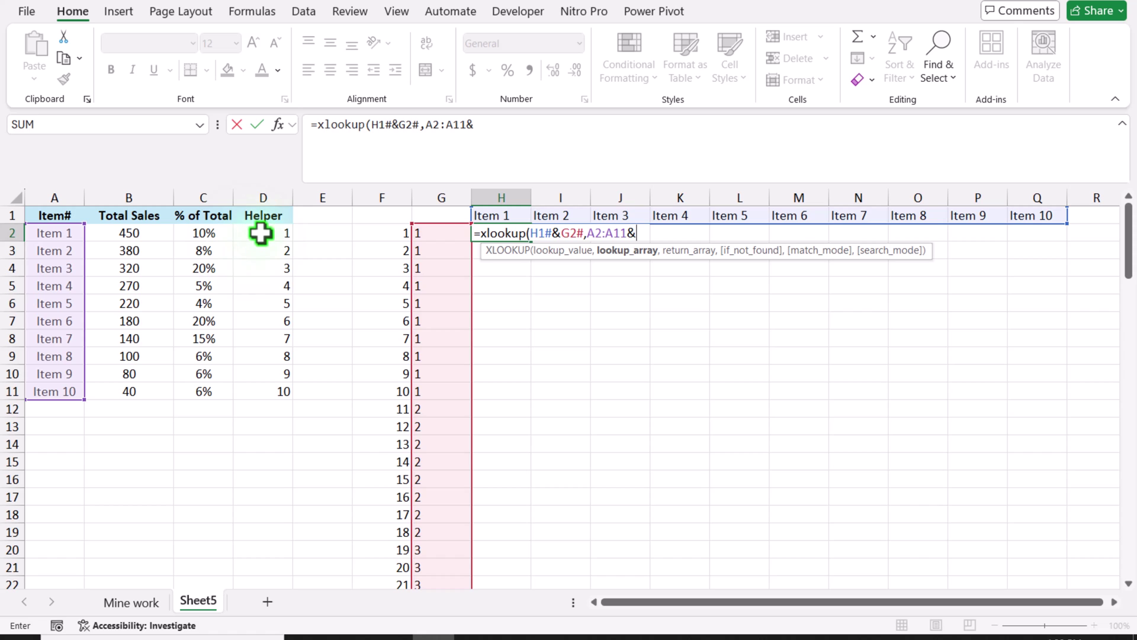
drag(261, 234, 264, 386)
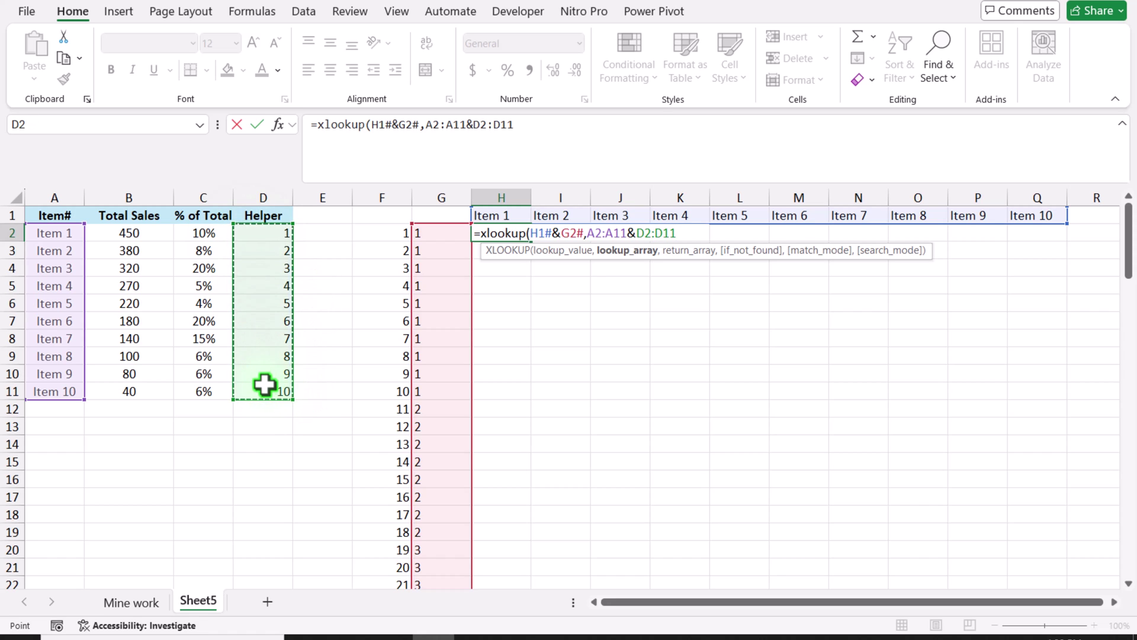
text(,)
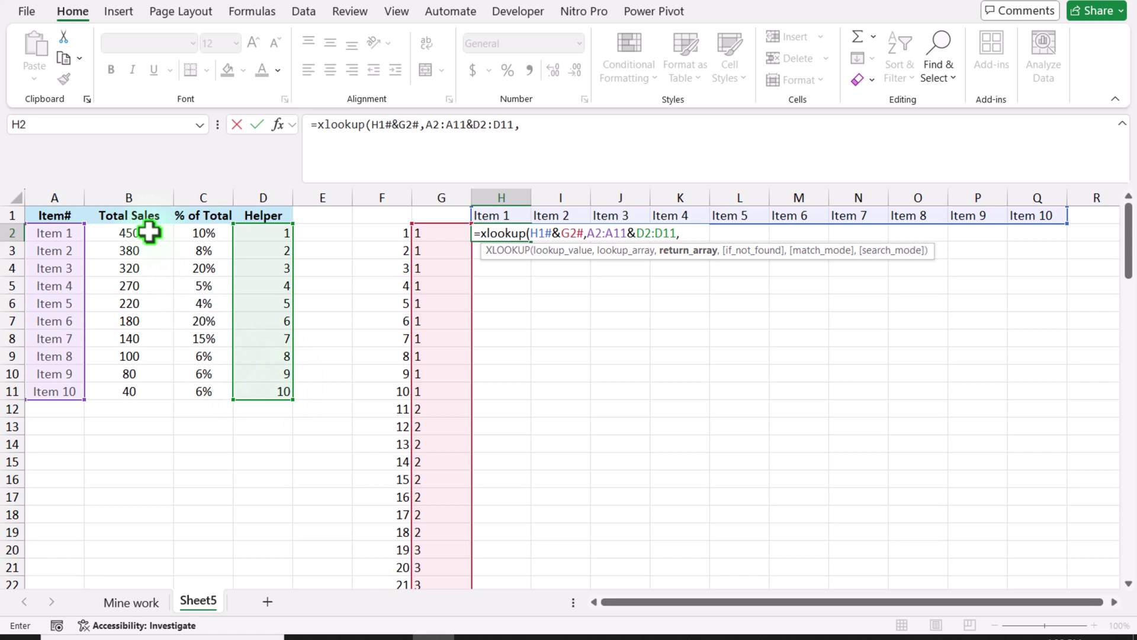
drag(151, 231, 152, 386)
text(,)
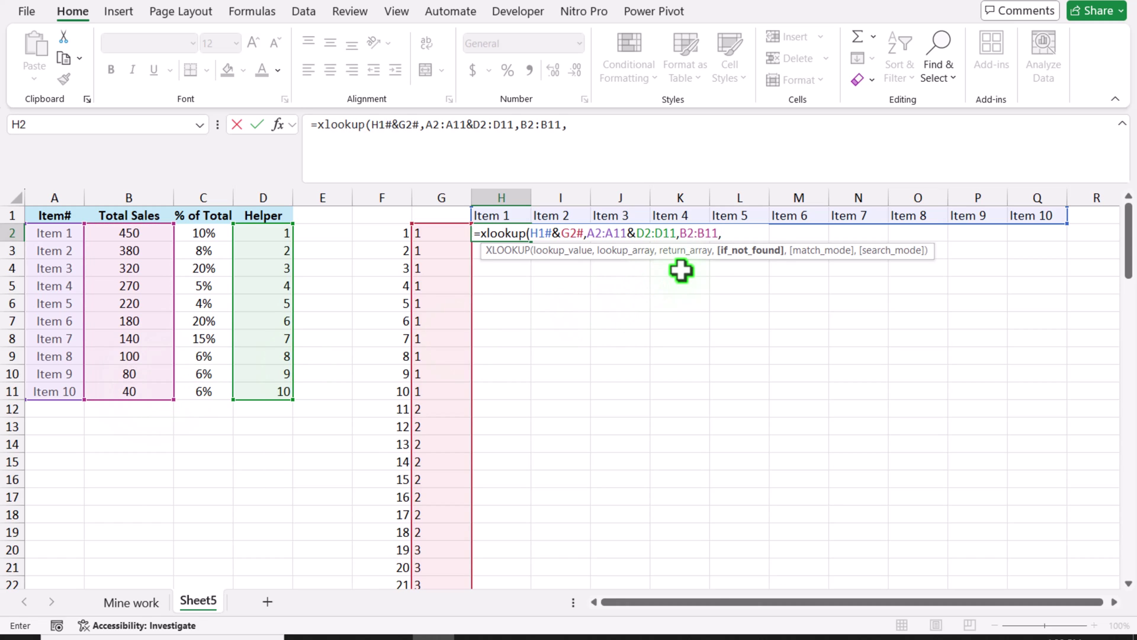
text(0))
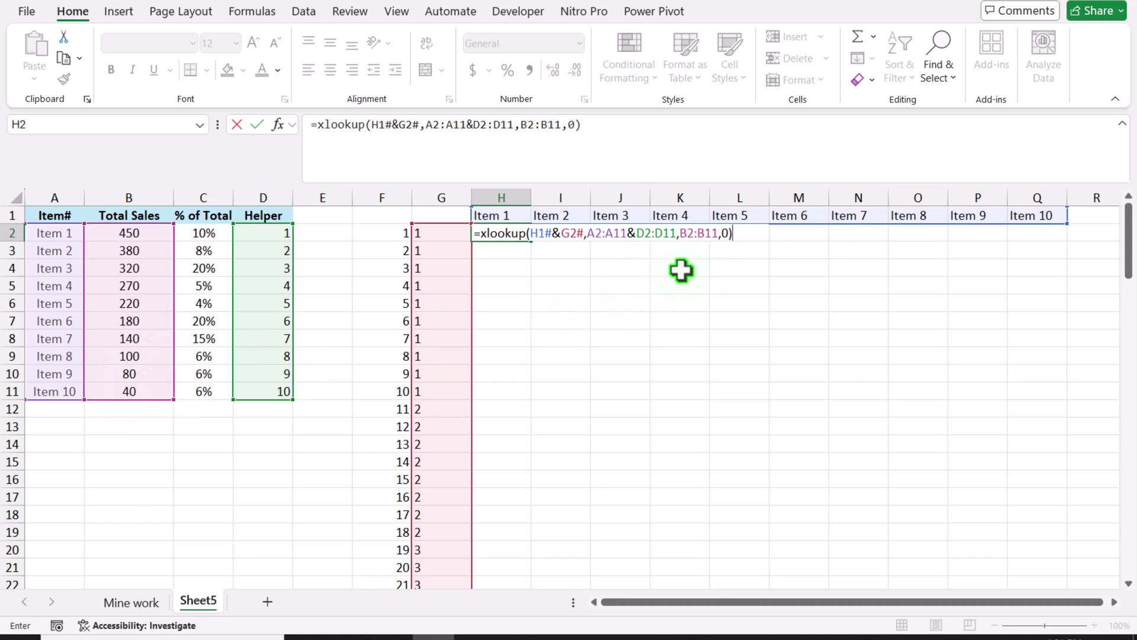
key(Return)
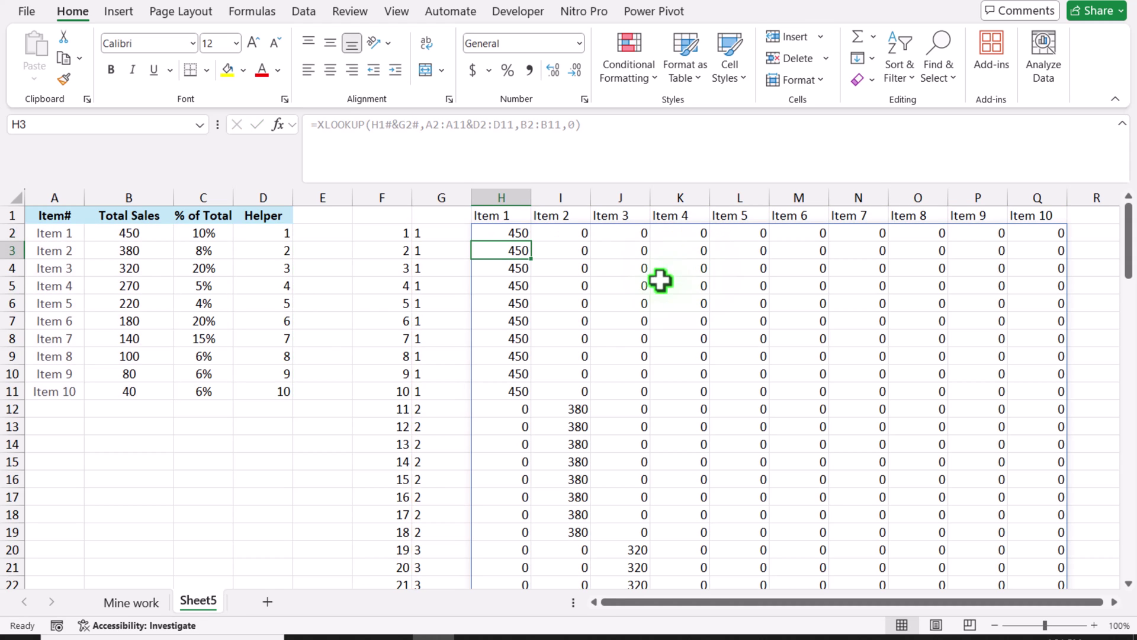
- Check the spilled lookup results, selecting Item 1's block of sales values
key(Right)
key(Down)
key(Down)
key(Down)
key(Down)
key(Down)
key(Down)
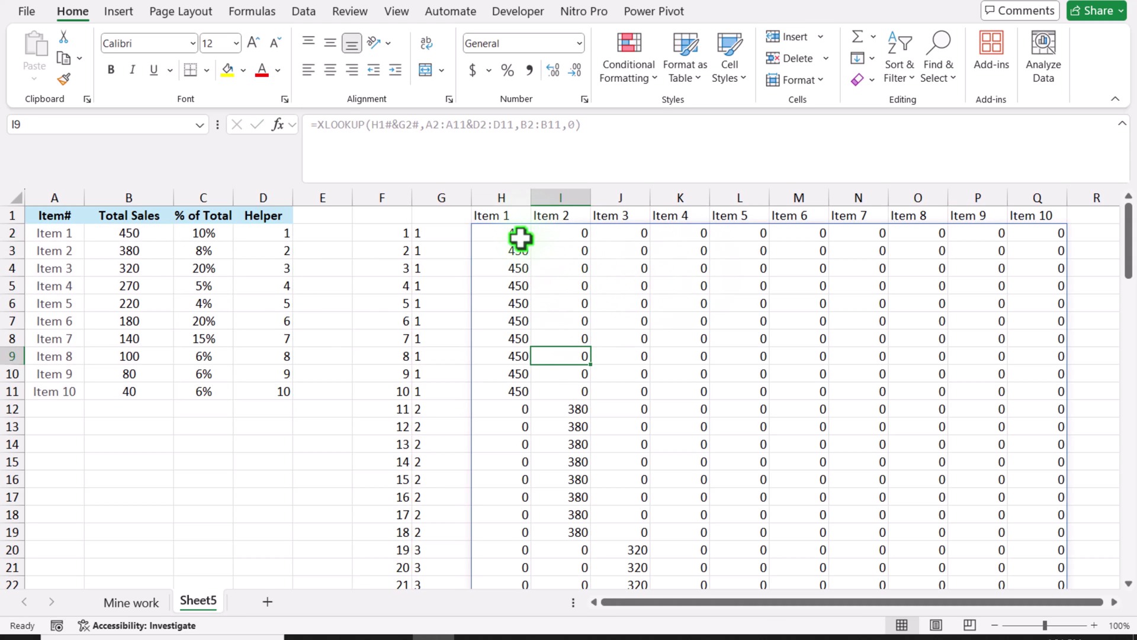
drag(521, 237, 569, 531)
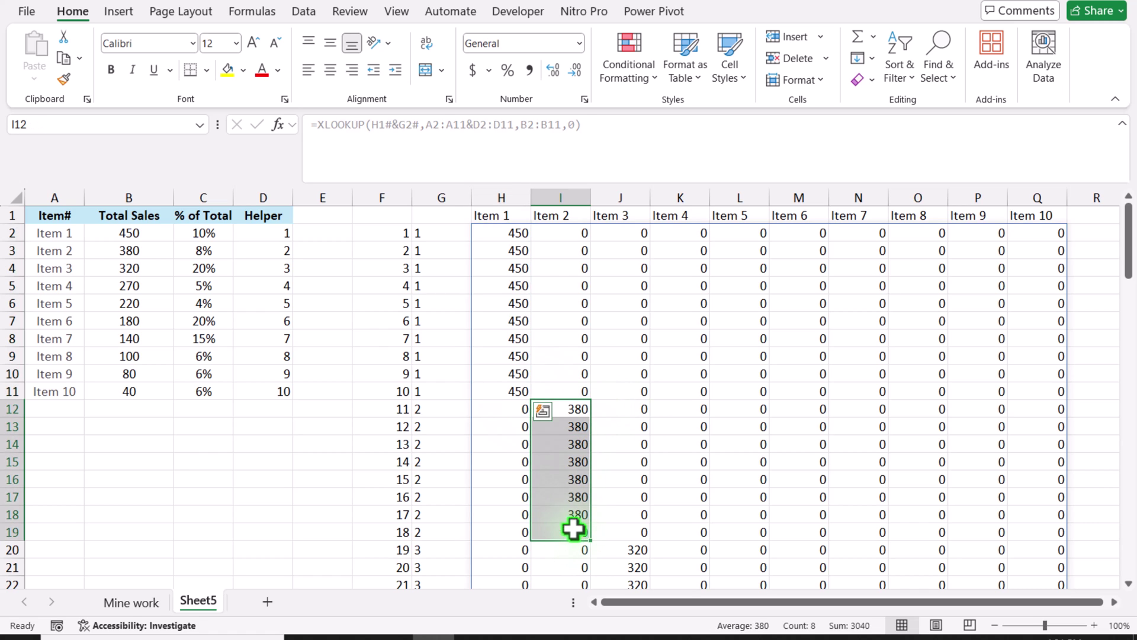
- Insert a Clustered Column chart of the spilled Item 1–10 grid from All Charts
click(610, 339)
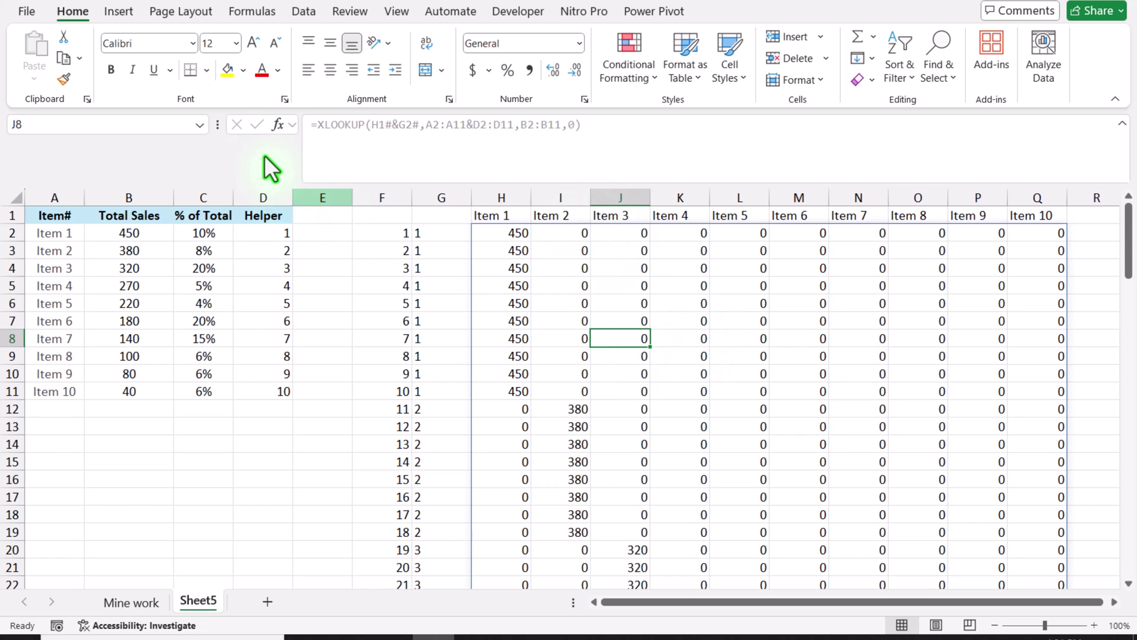
click(119, 12)
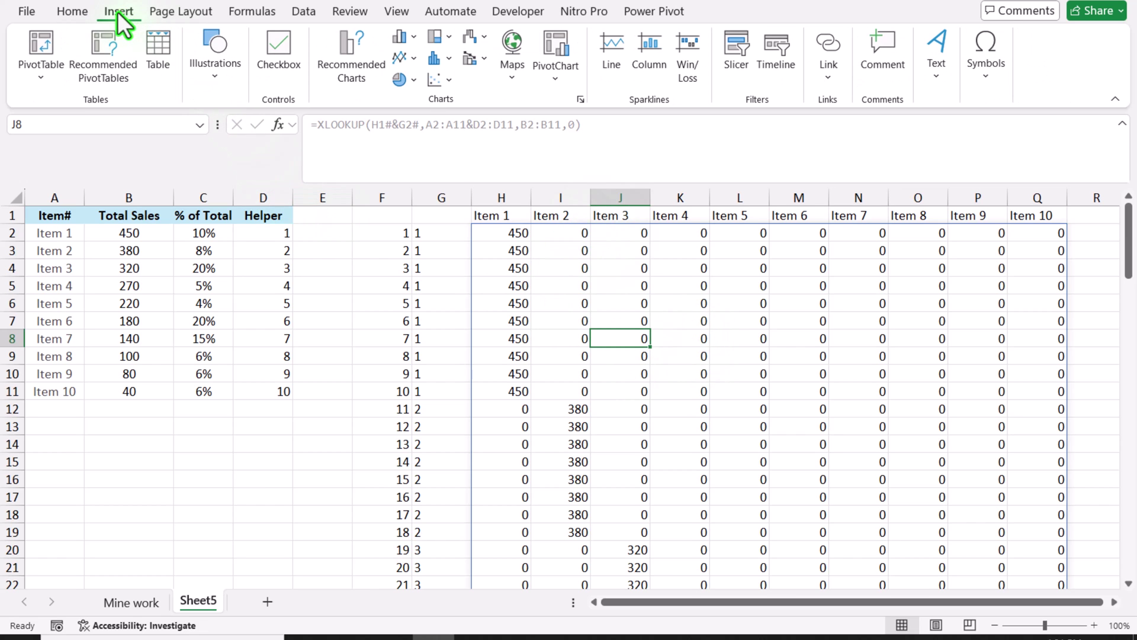
click(348, 62)
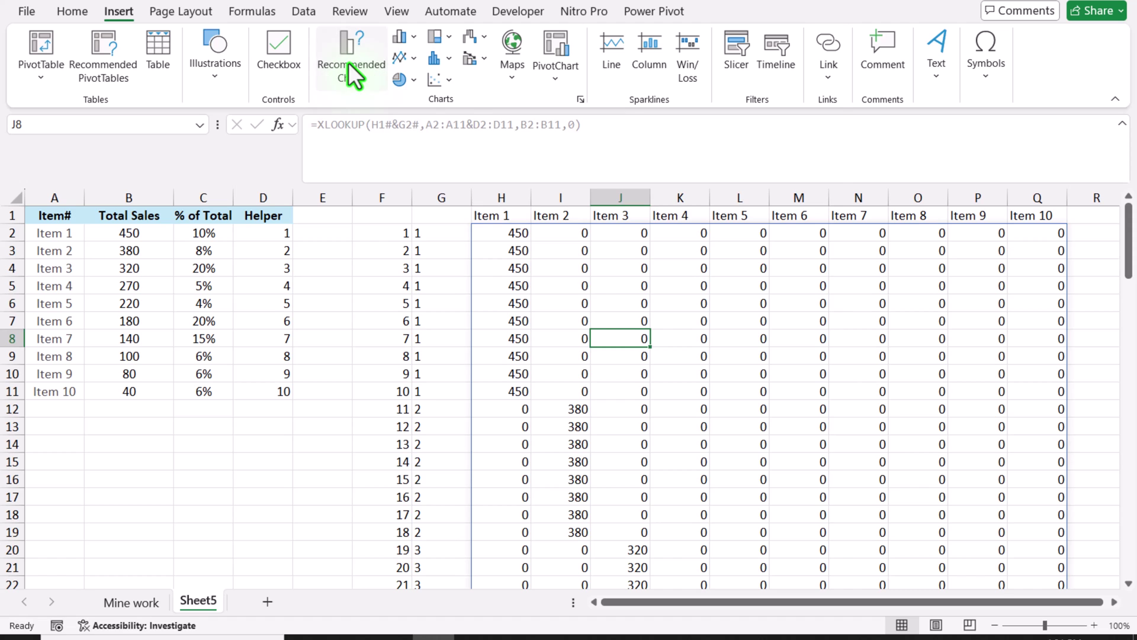
click(417, 83)
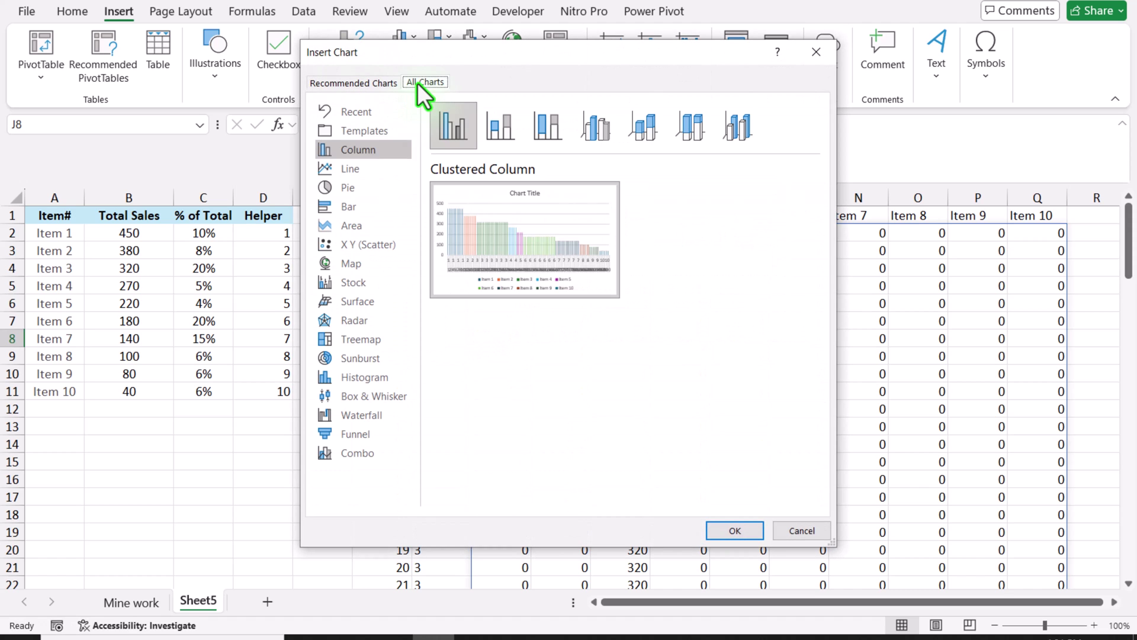
mouse_move(506, 253)
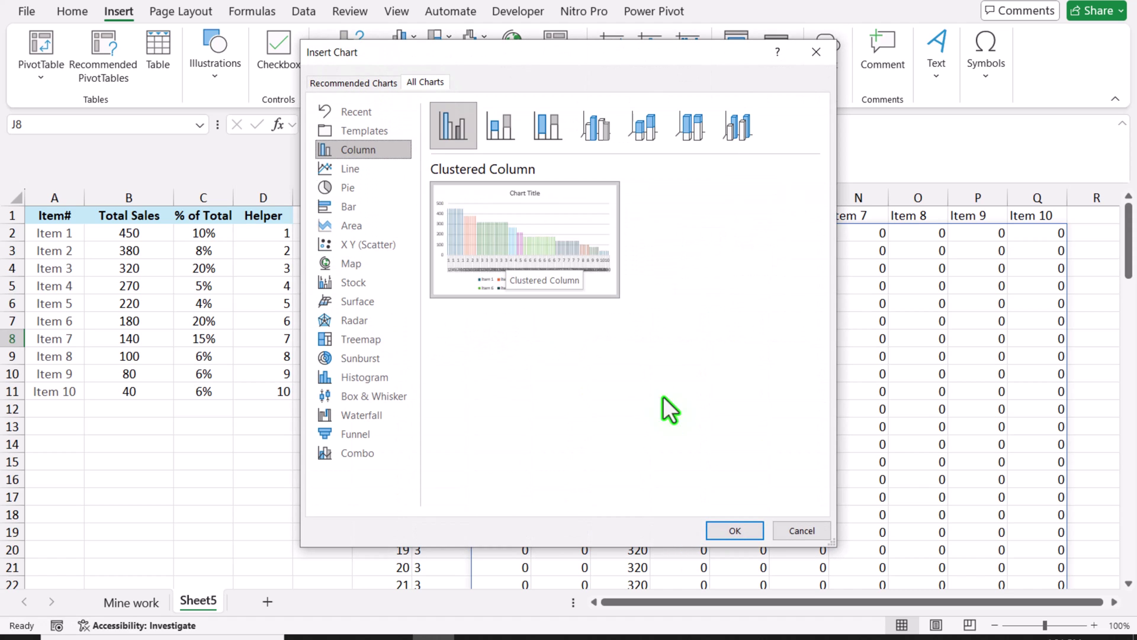
click(745, 532)
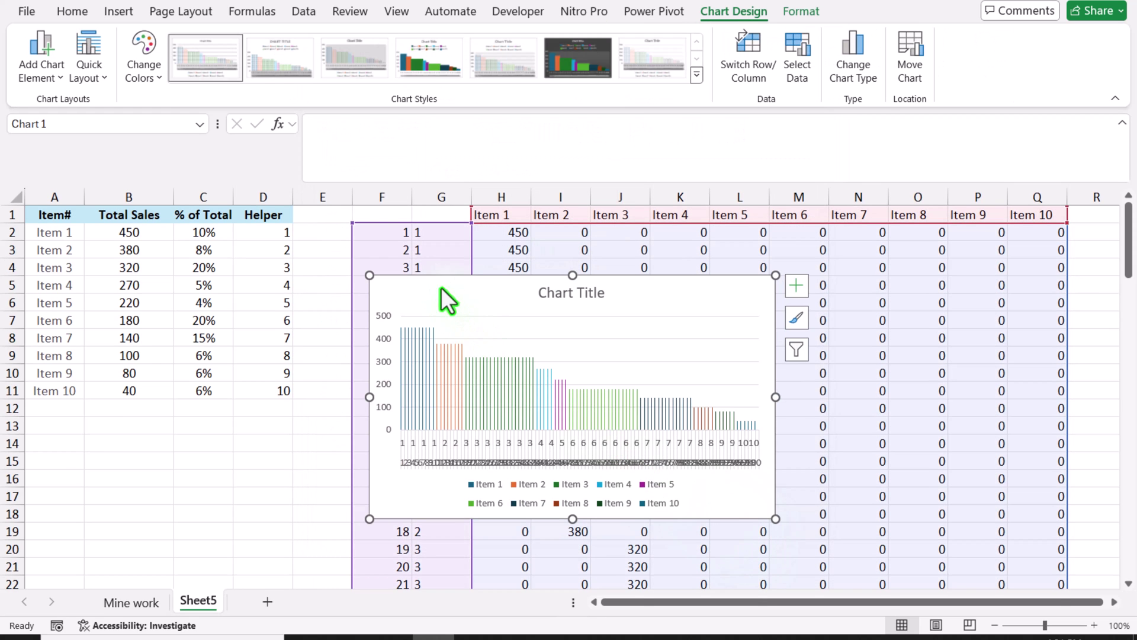
- Set the chart series to 0% Gap Width and 100% Series Overlap, repositioning the chart
drag(443, 288, 583, 256)
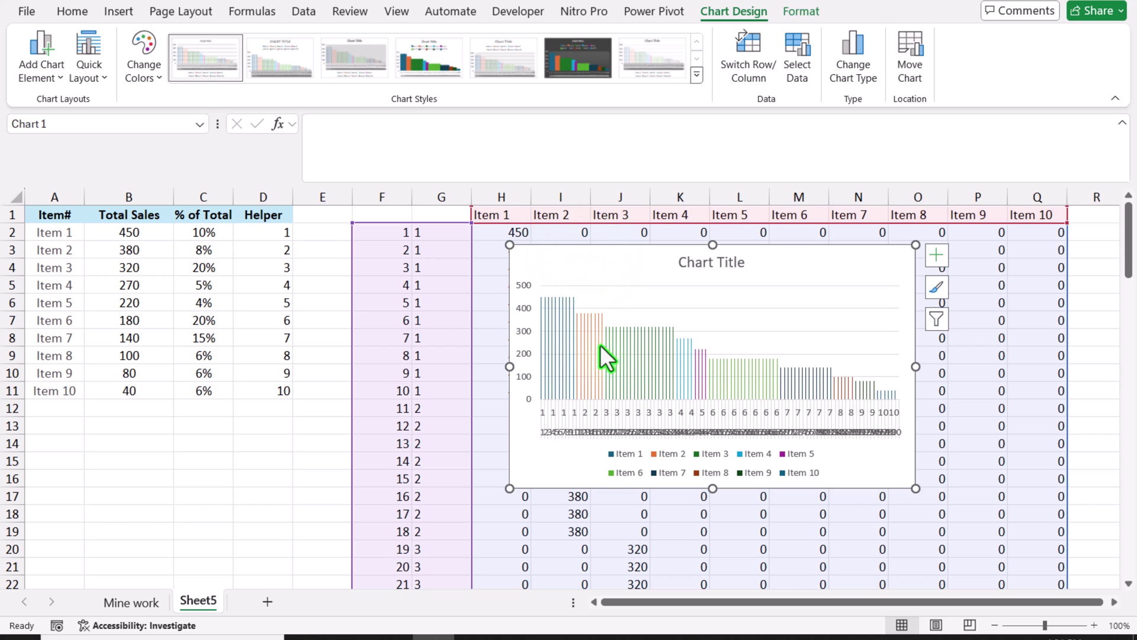
click(628, 361)
right_click(628, 360)
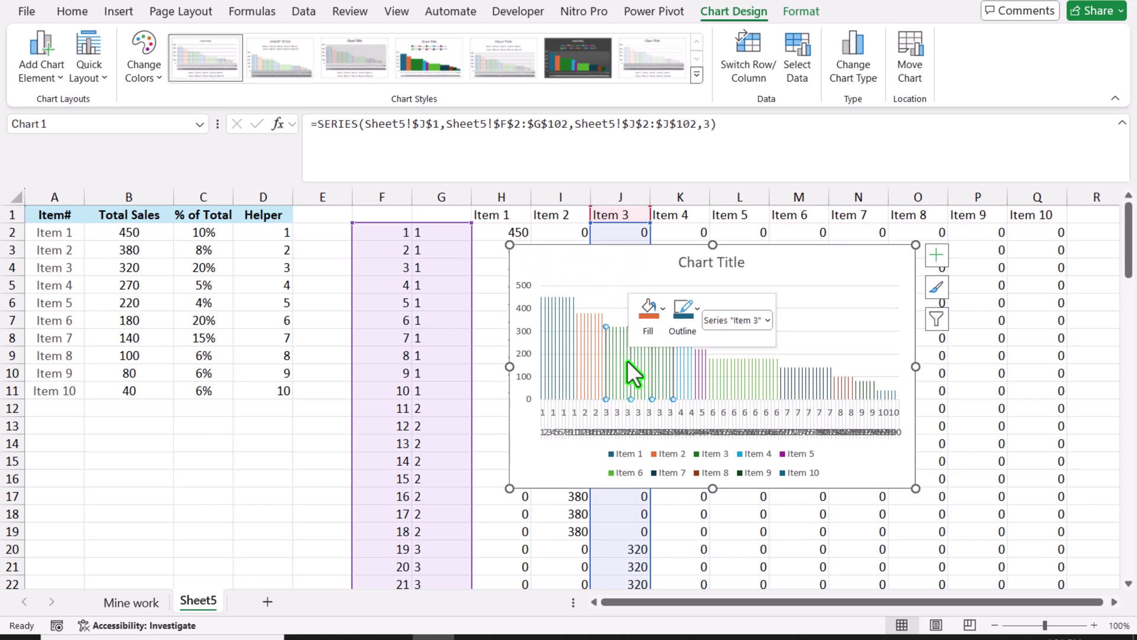
click(695, 544)
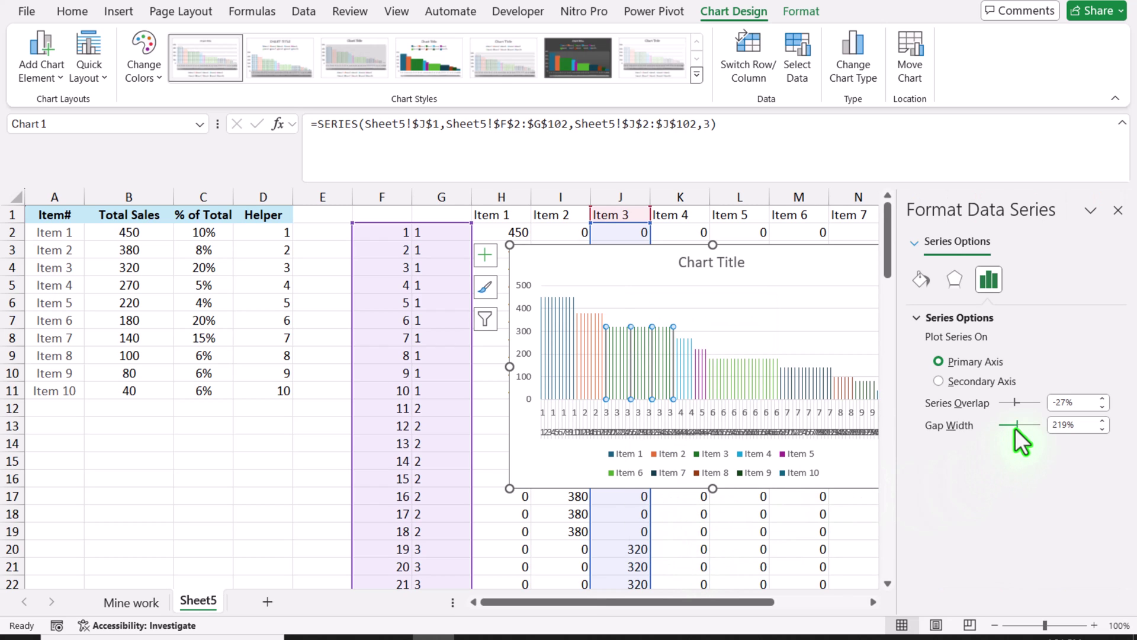
drag(1016, 428, 996, 429)
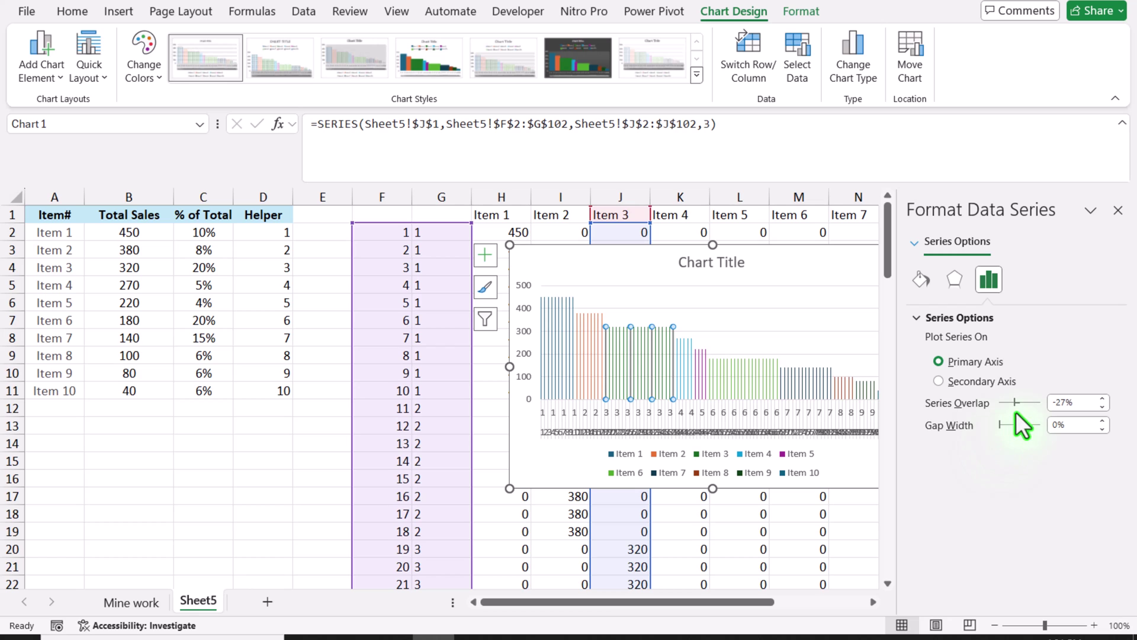
drag(1013, 404, 1030, 406)
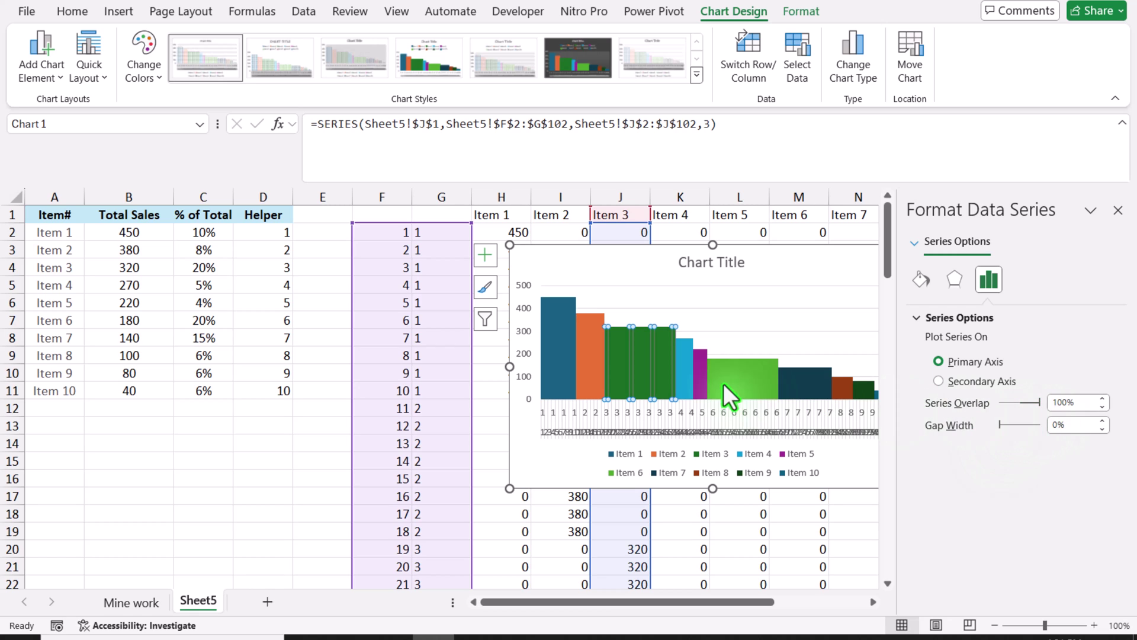
drag(572, 255, 579, 249)
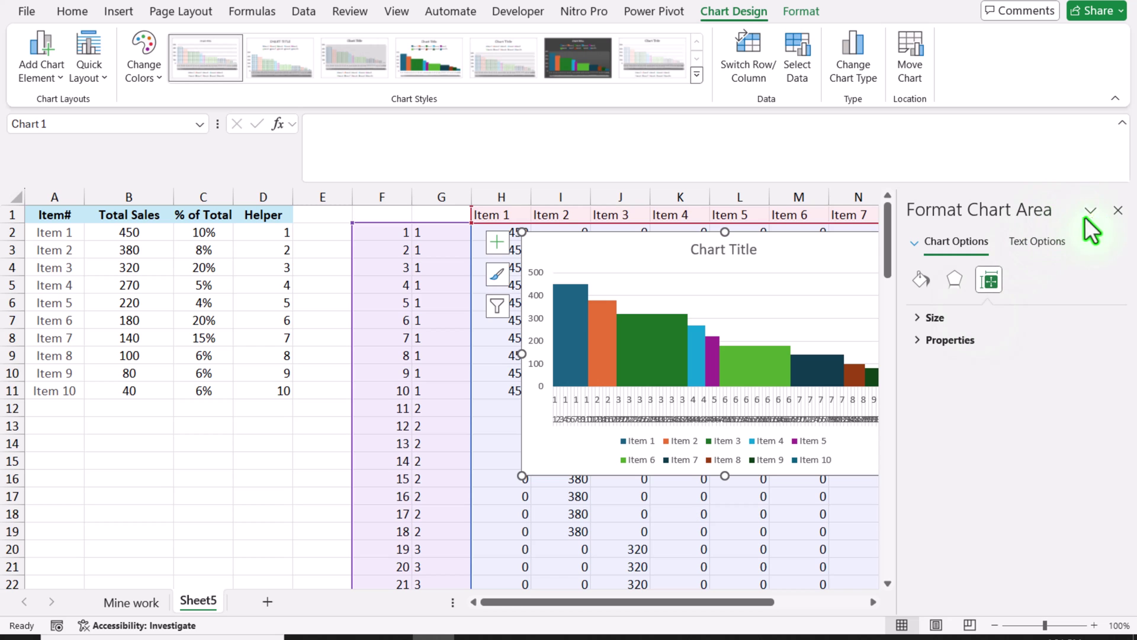
- Set the chart's horizontal axis labels to the range F2:F101 in Select Data
click(792, 67)
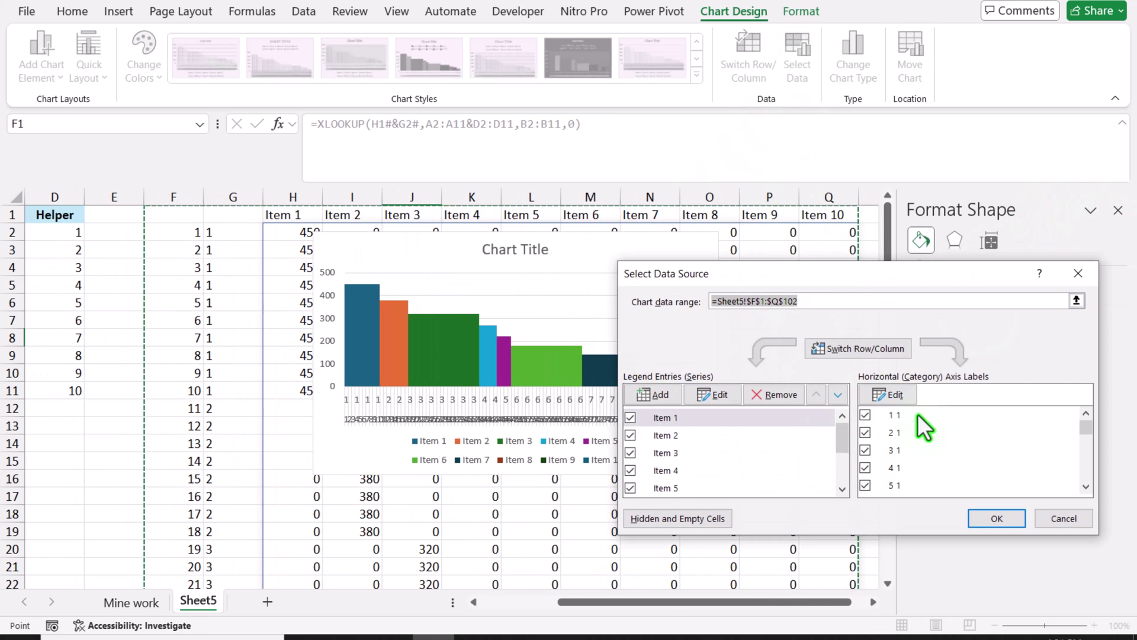
click(908, 398)
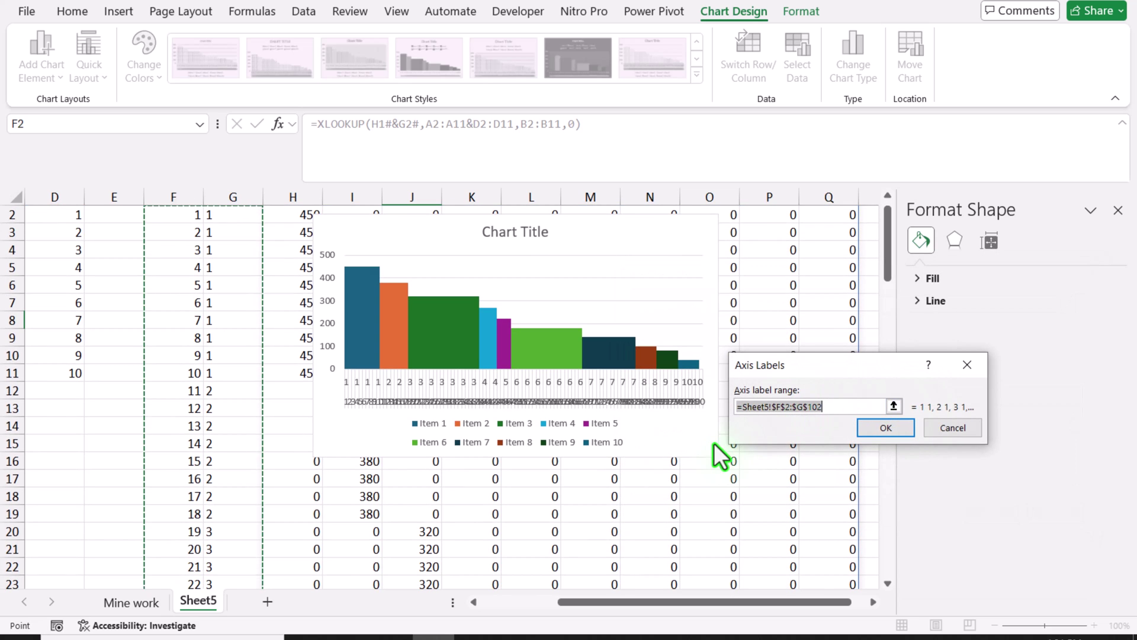
scroll(169, 336, up, 1)
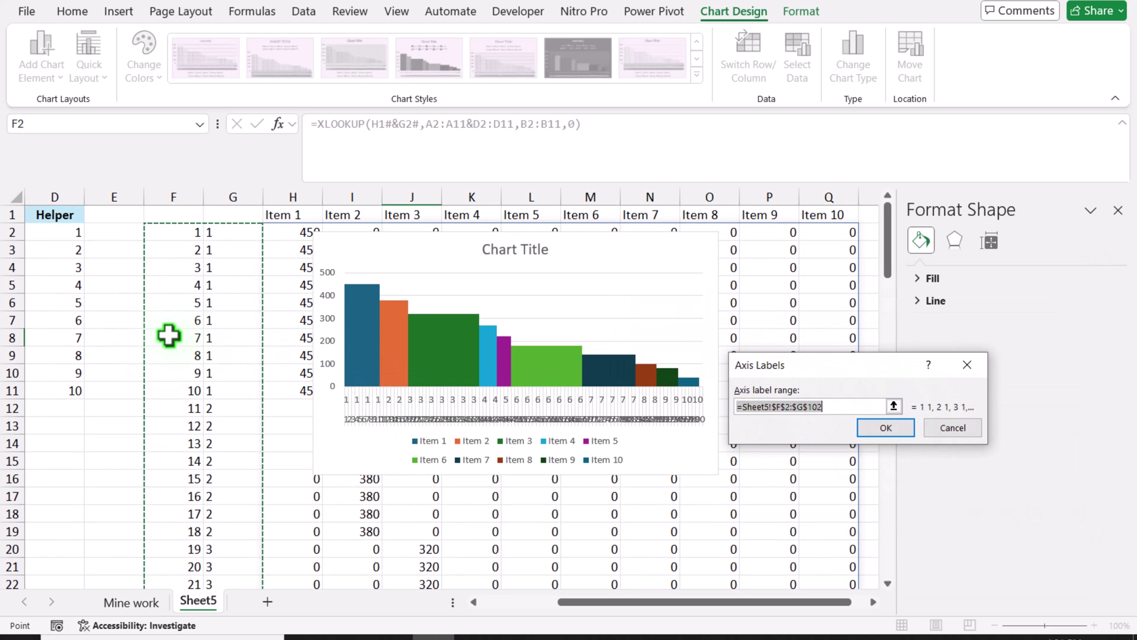
click(180, 233)
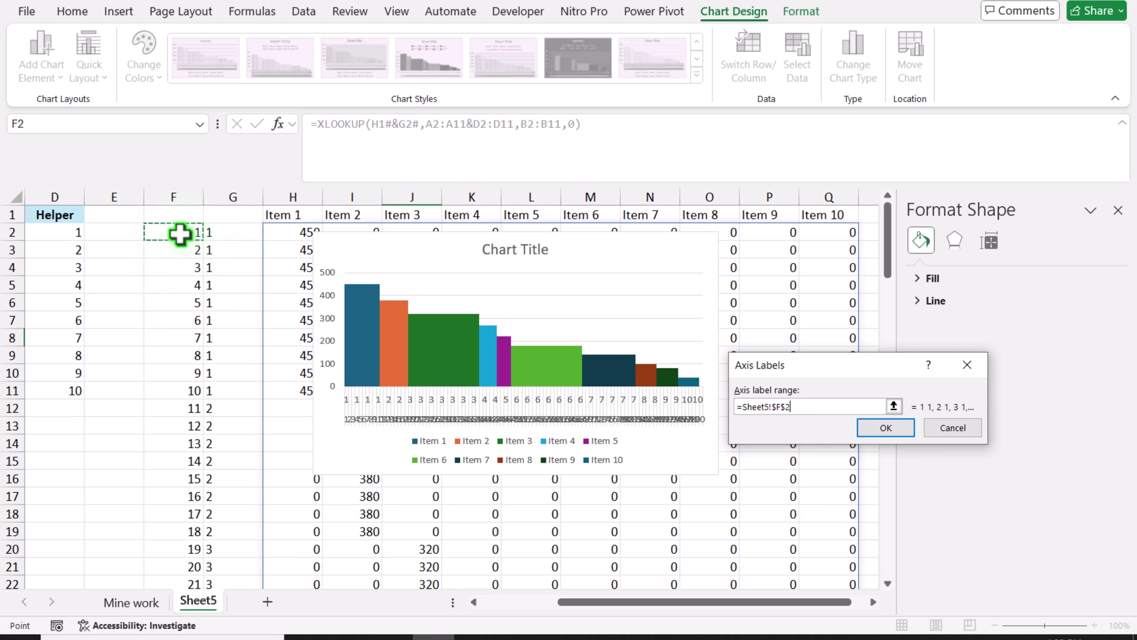
drag(180, 234, 172, 568)
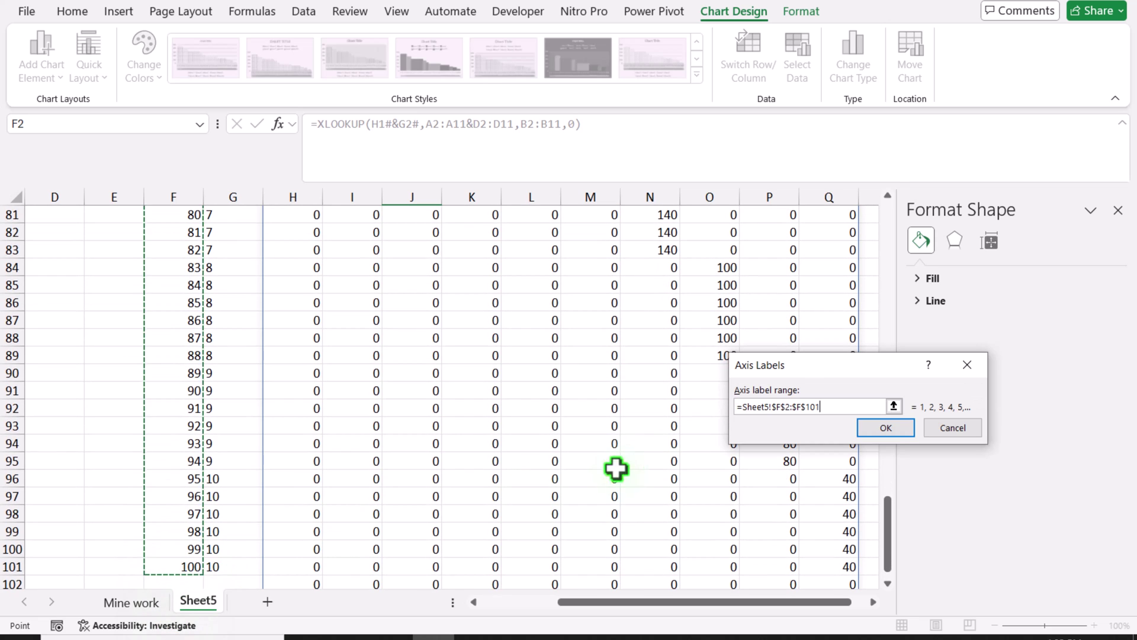
click(886, 425)
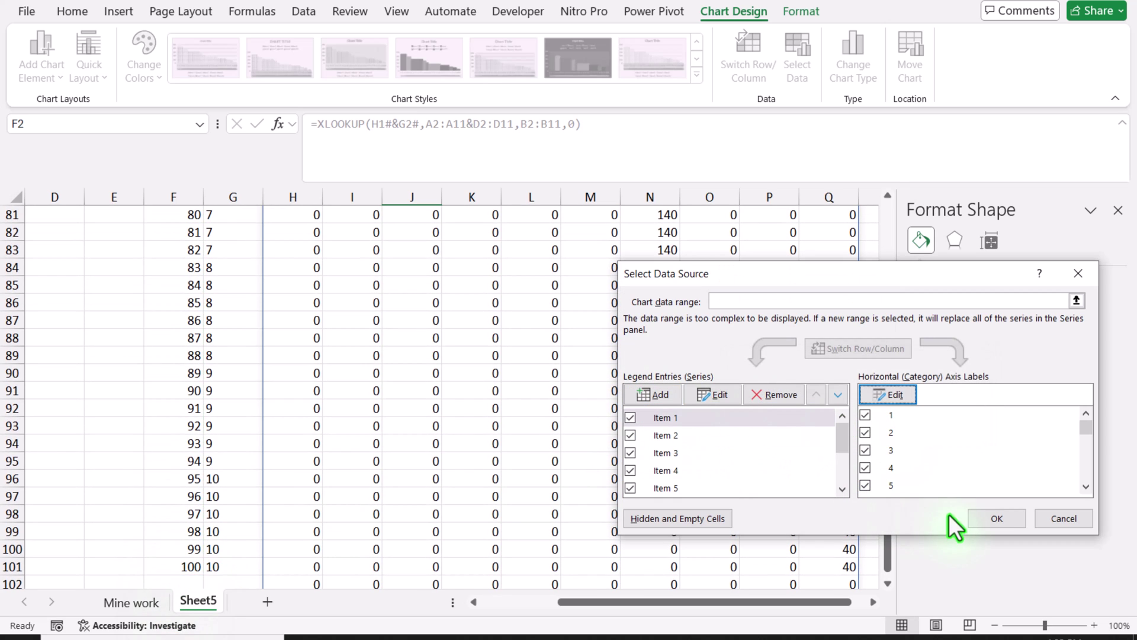
click(983, 517)
scroll(533, 357, up, 20)
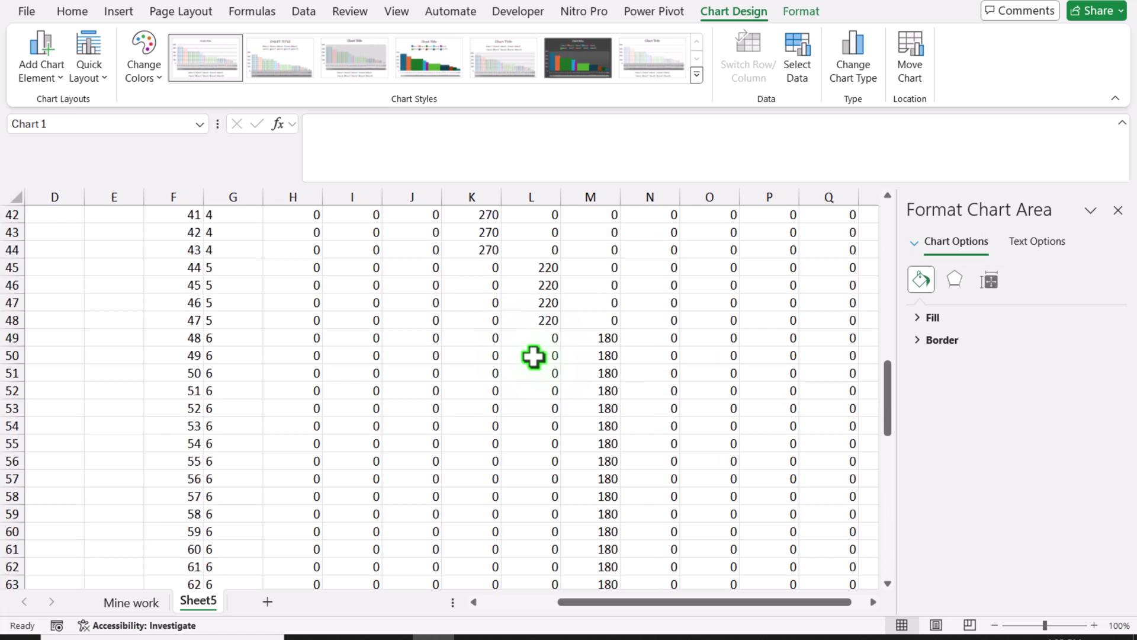
scroll(532, 356, up, 3)
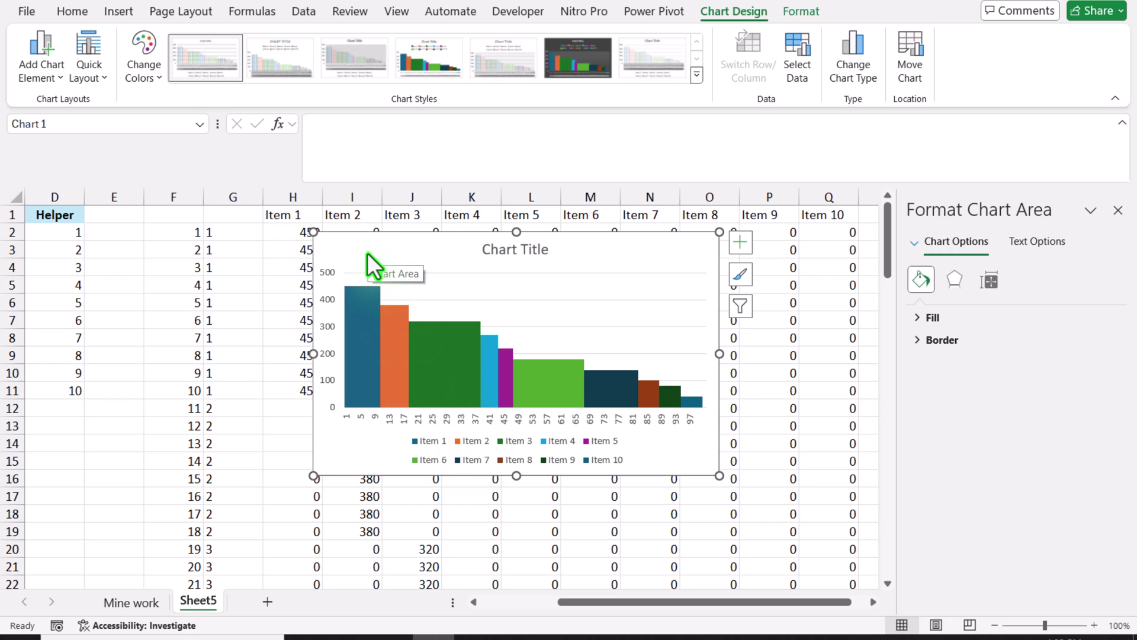
- Cut the chart, paste it onto a new Sheet6, and enlarge it to about column K
key(ctrl+x)
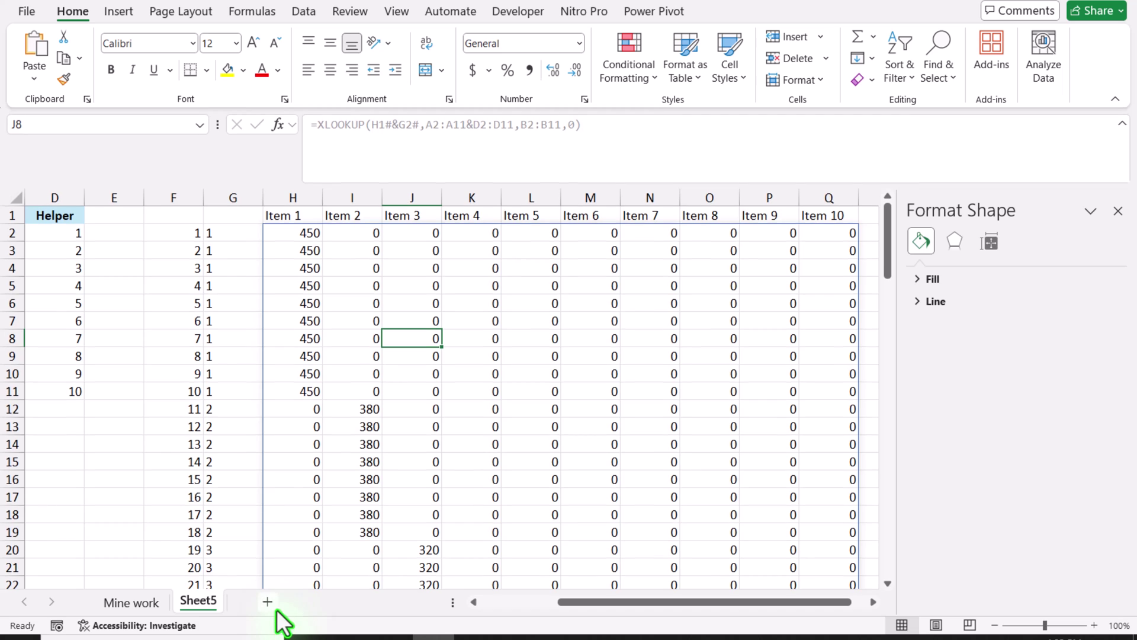
key(shift+F11)
key(ctrl+v)
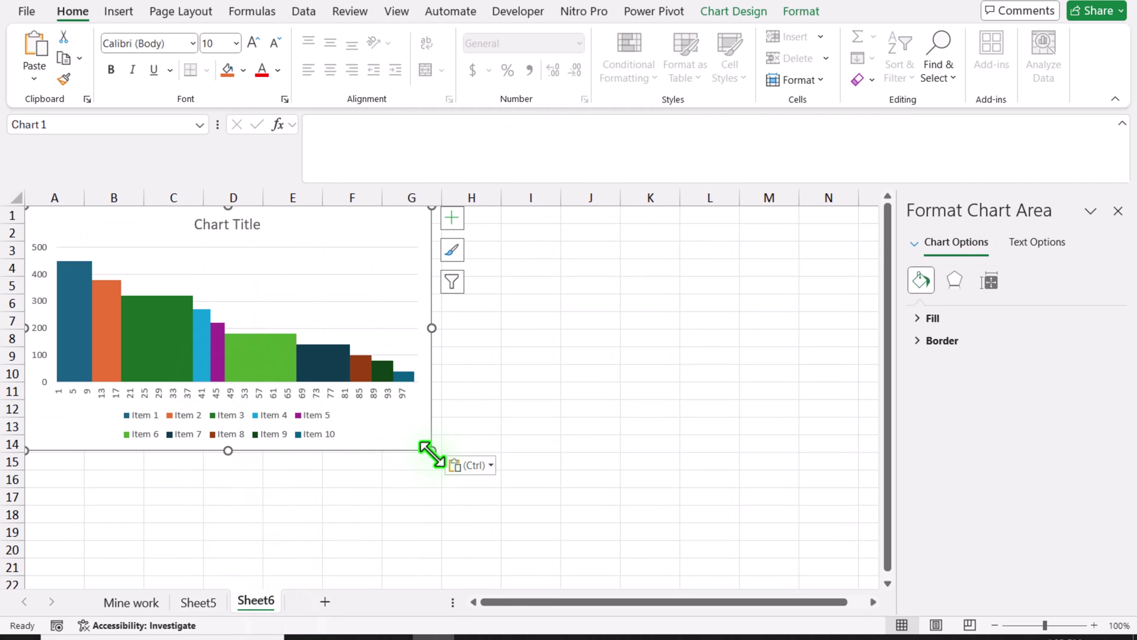
drag(432, 451, 680, 551)
click(676, 406)
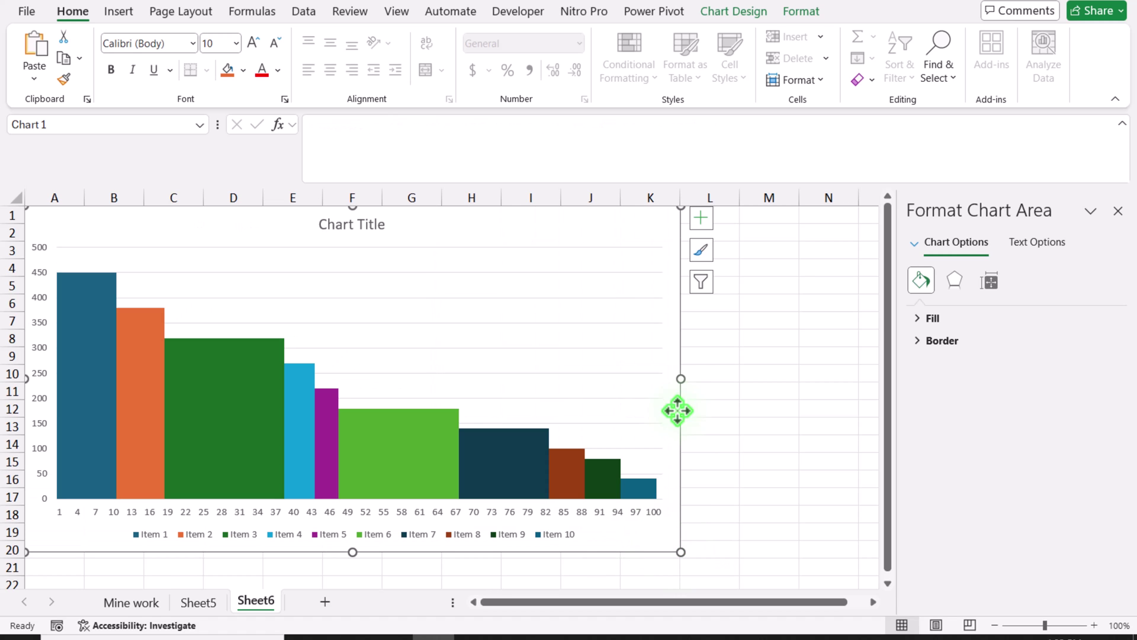
- Add a data label to one Item 3 point showing its series name and value
click(215, 349)
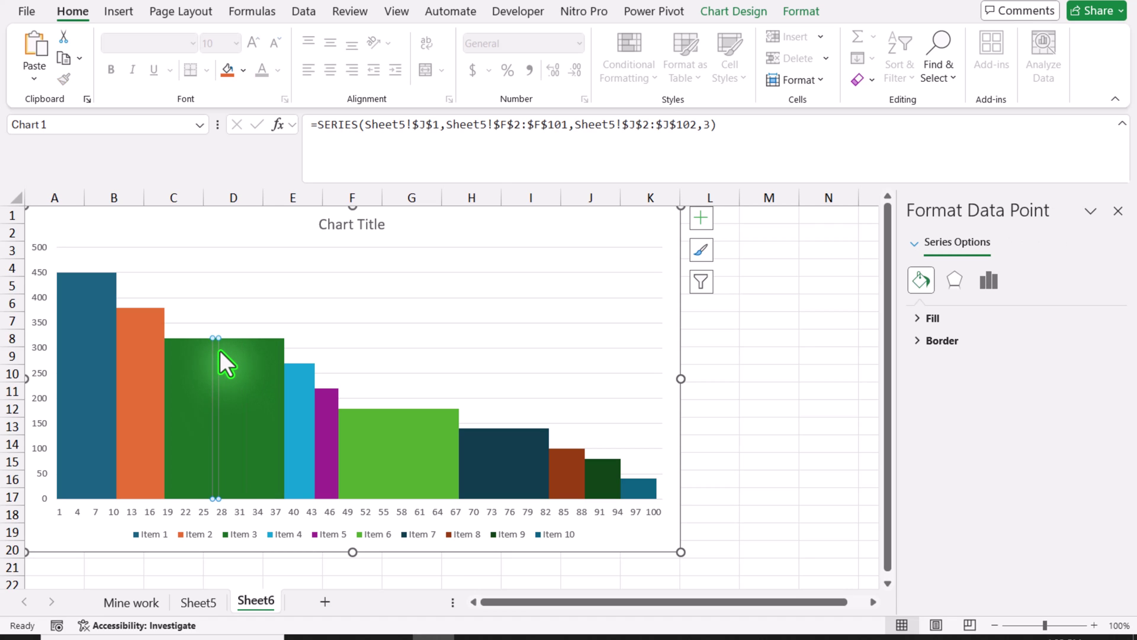
click(224, 351)
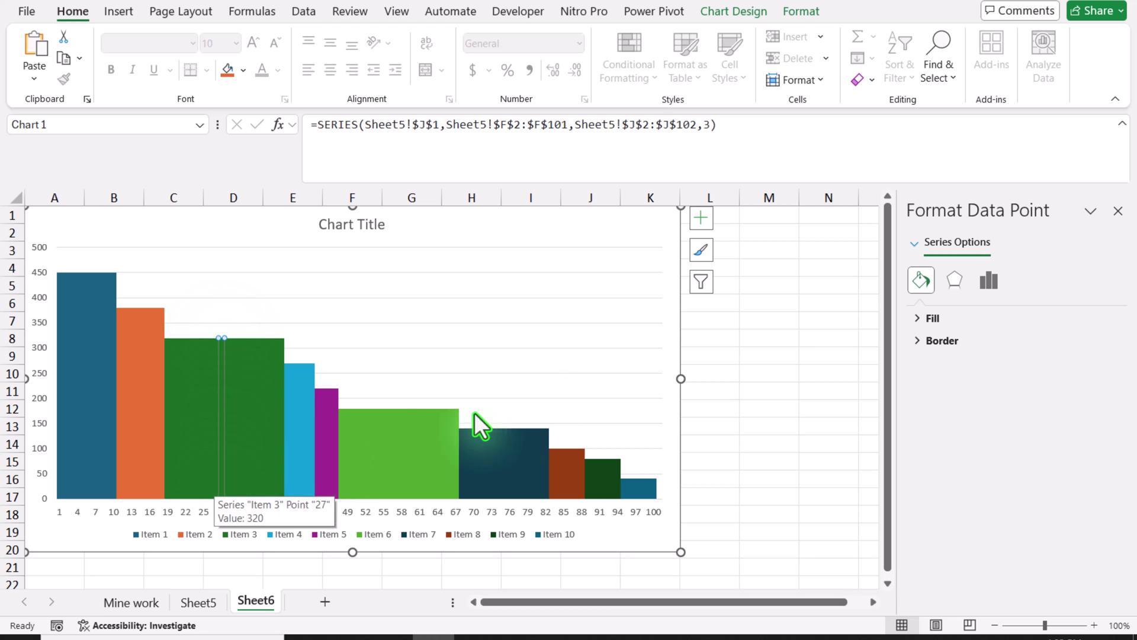
click(700, 218)
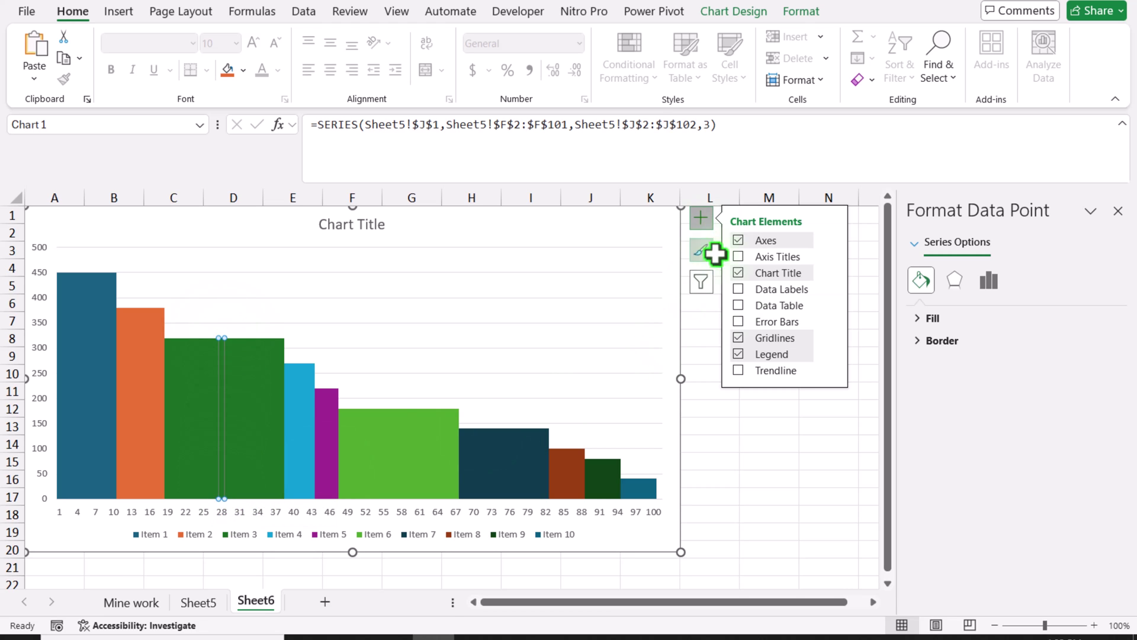
click(738, 288)
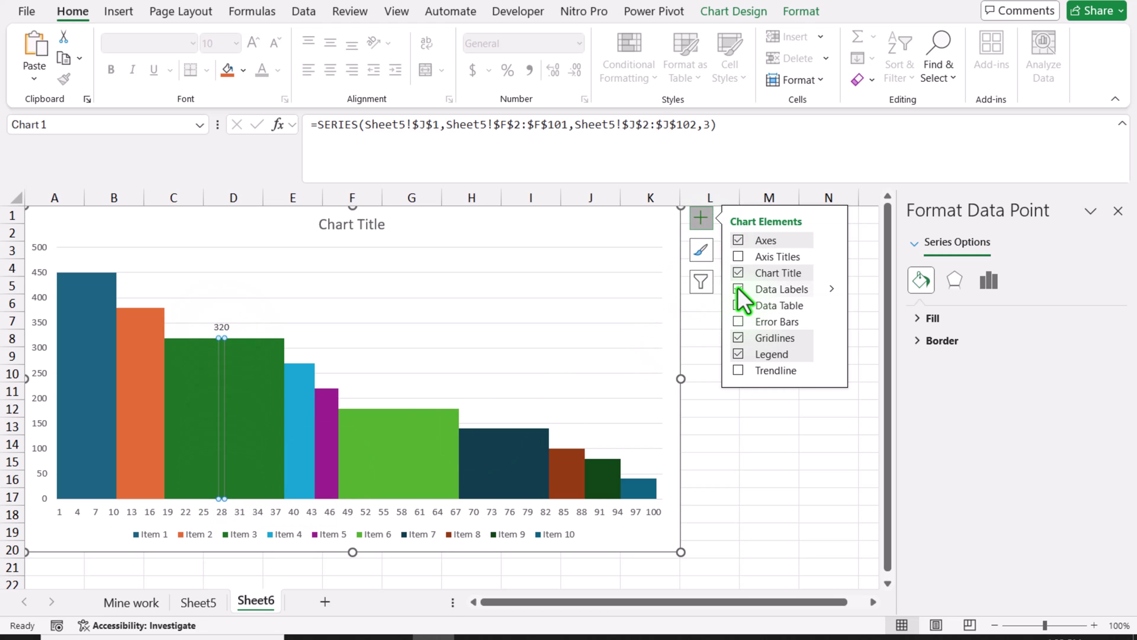
click(833, 289)
click(887, 397)
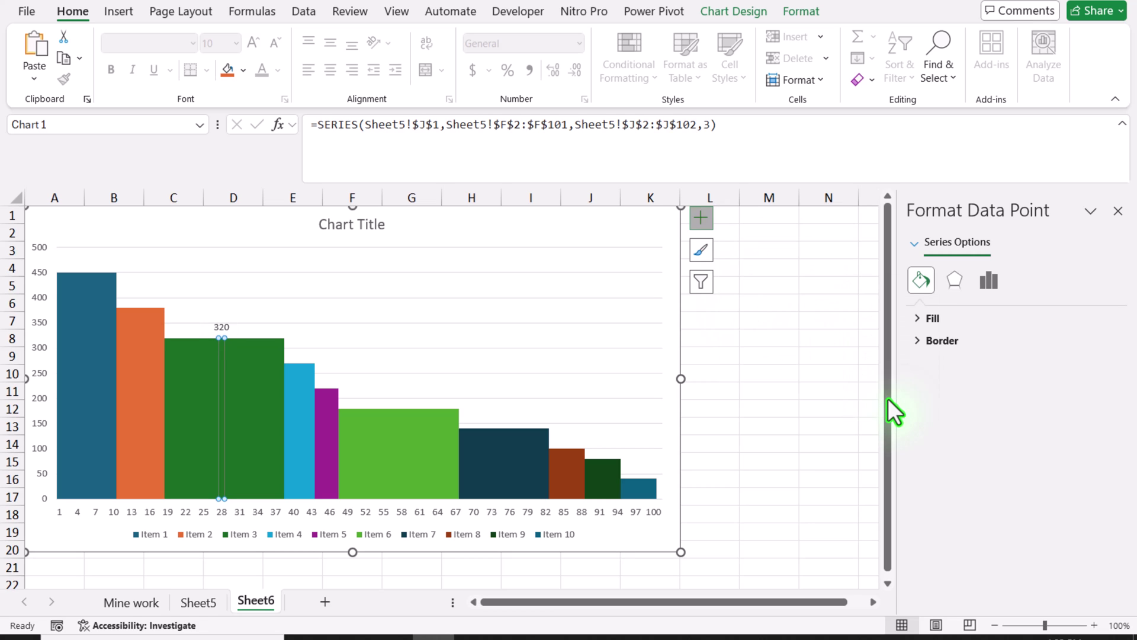
click(1023, 280)
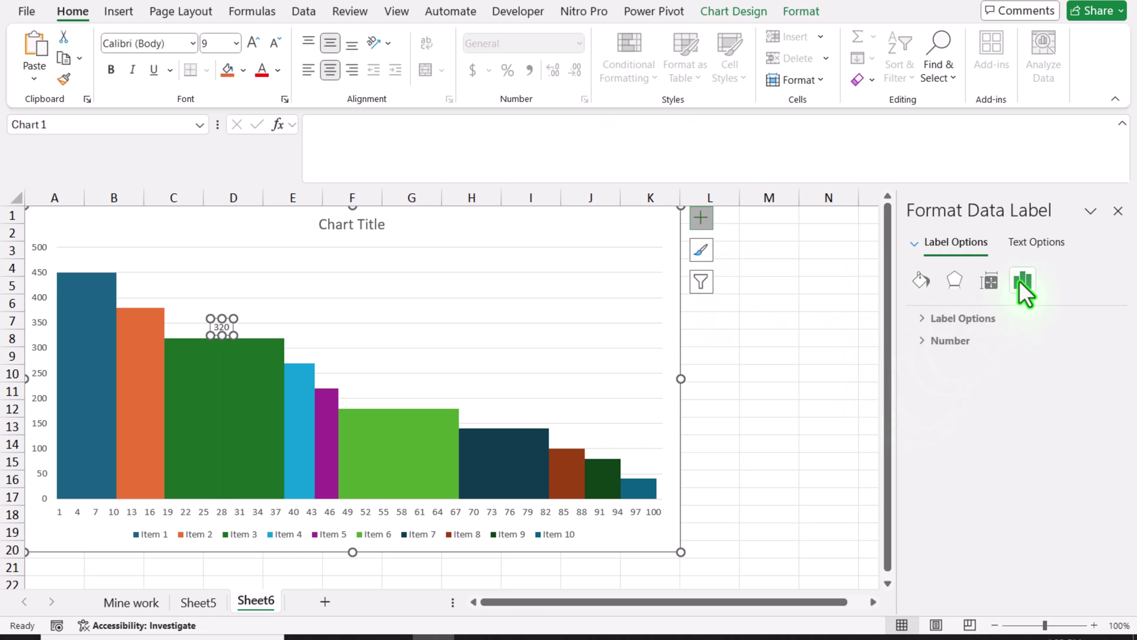
click(997, 318)
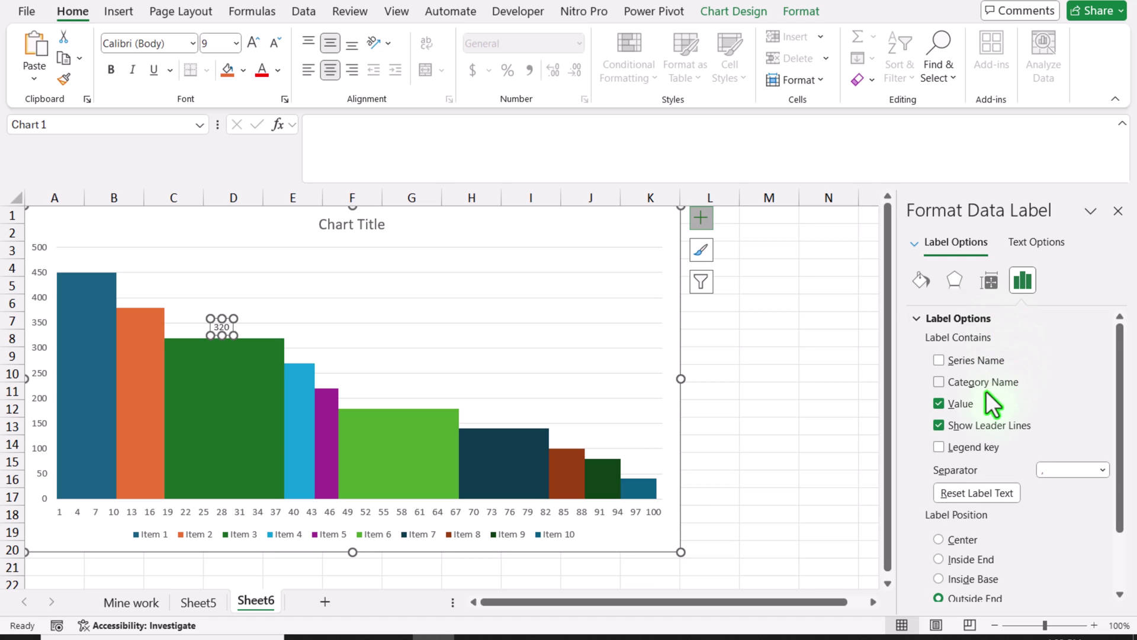
click(974, 378)
click(974, 378)
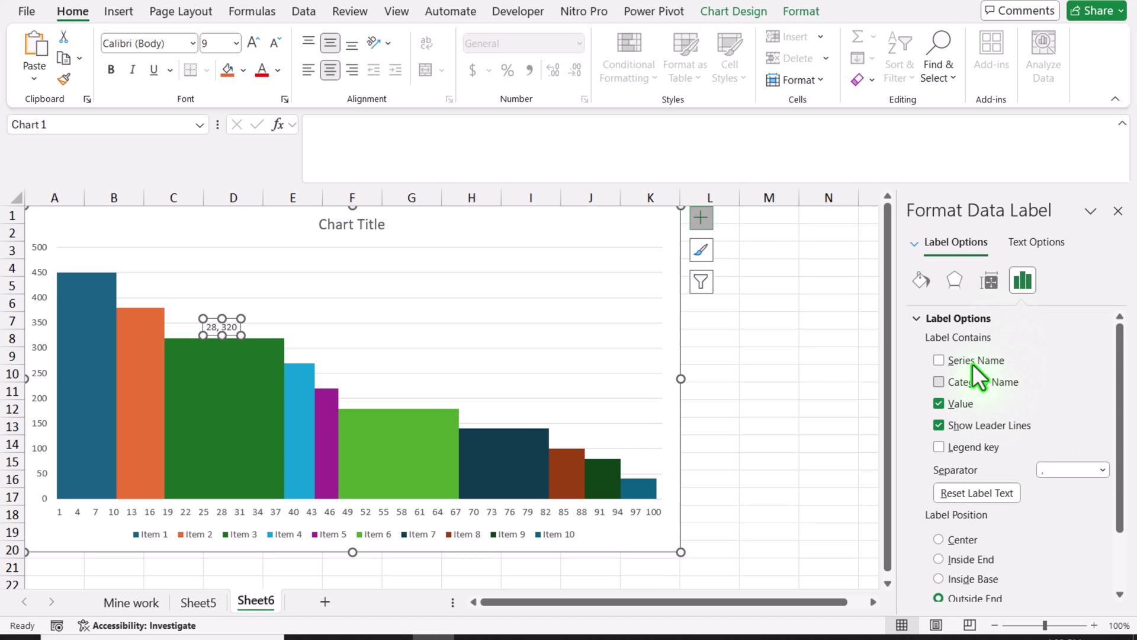
click(973, 364)
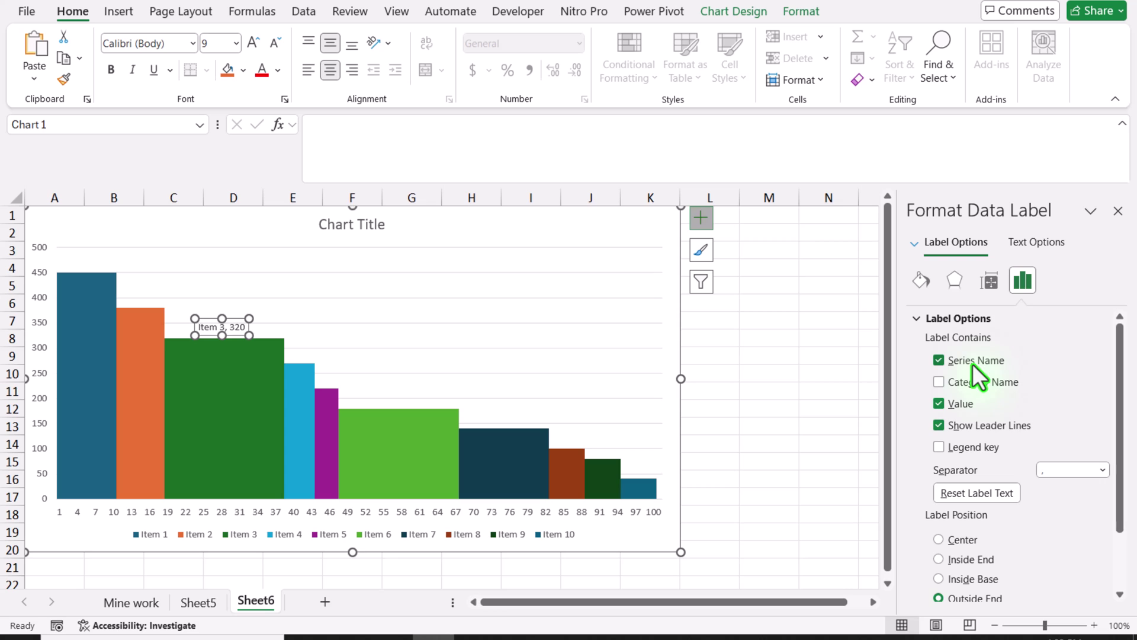
- Place the Item 3 label at Inside End in white, size-18 text
click(980, 581)
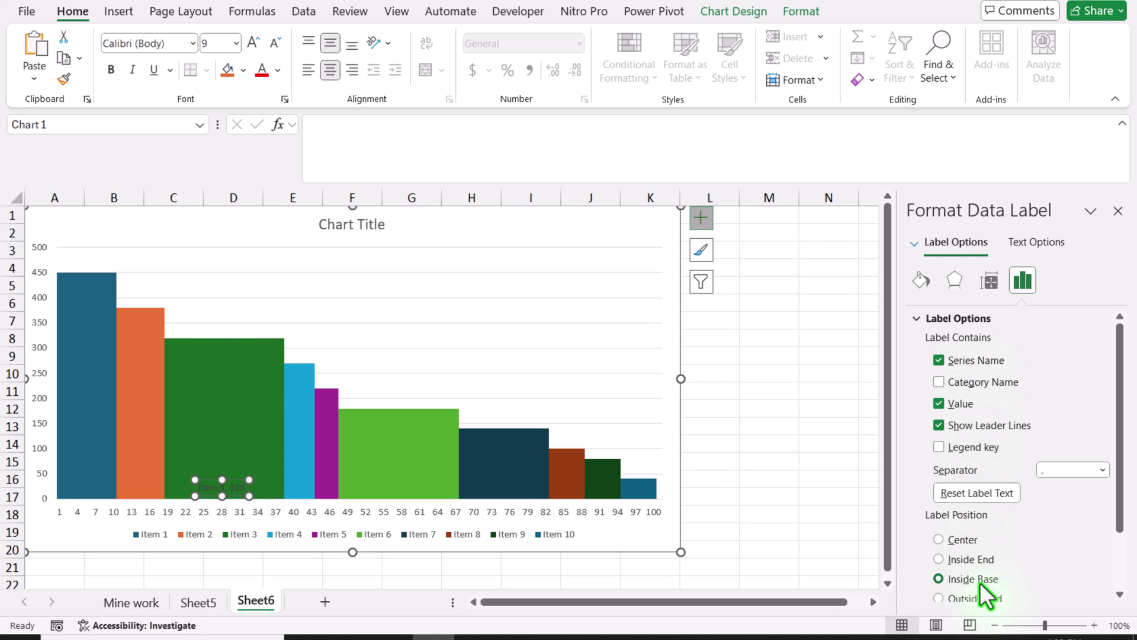
click(974, 560)
click(279, 71)
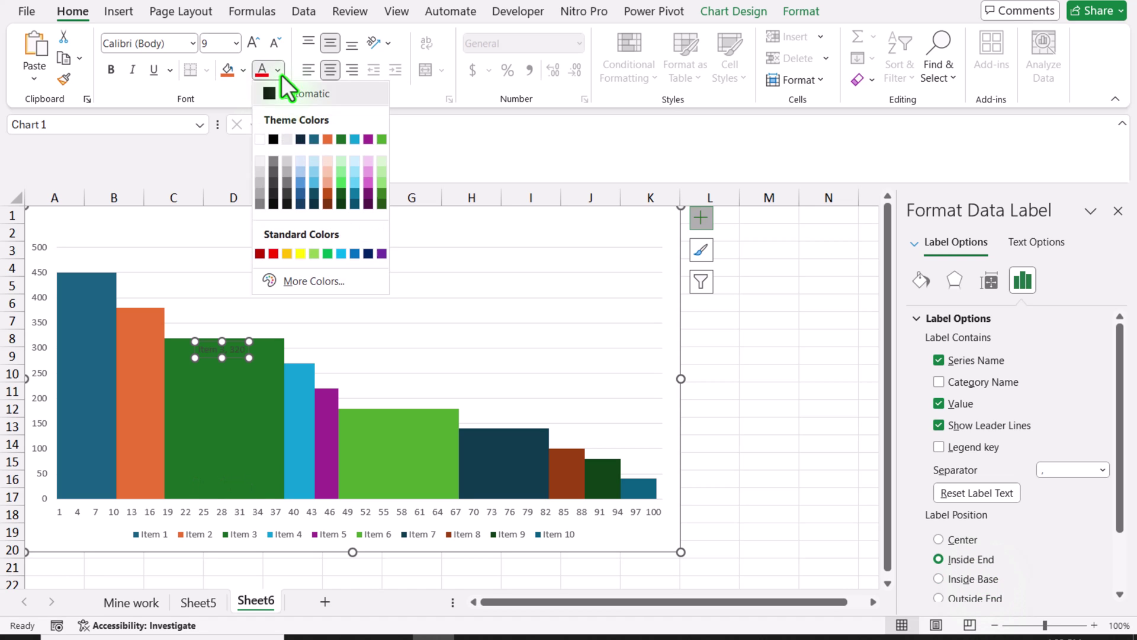
click(262, 139)
click(253, 43)
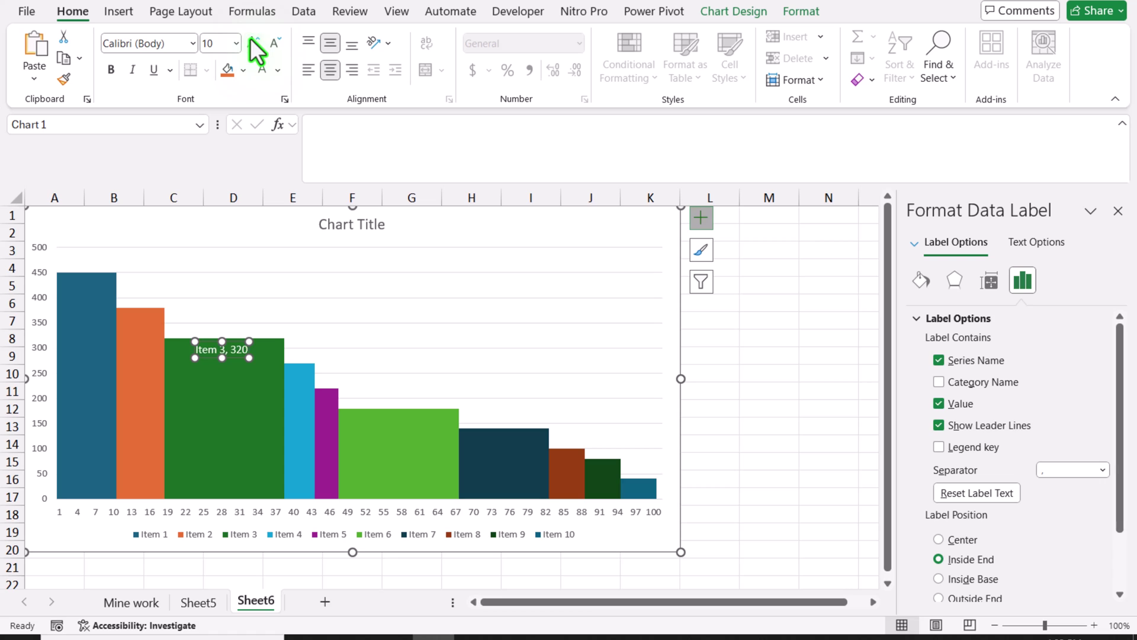
click(253, 42)
click(253, 43)
click(253, 42)
click(253, 42)
click(253, 42)
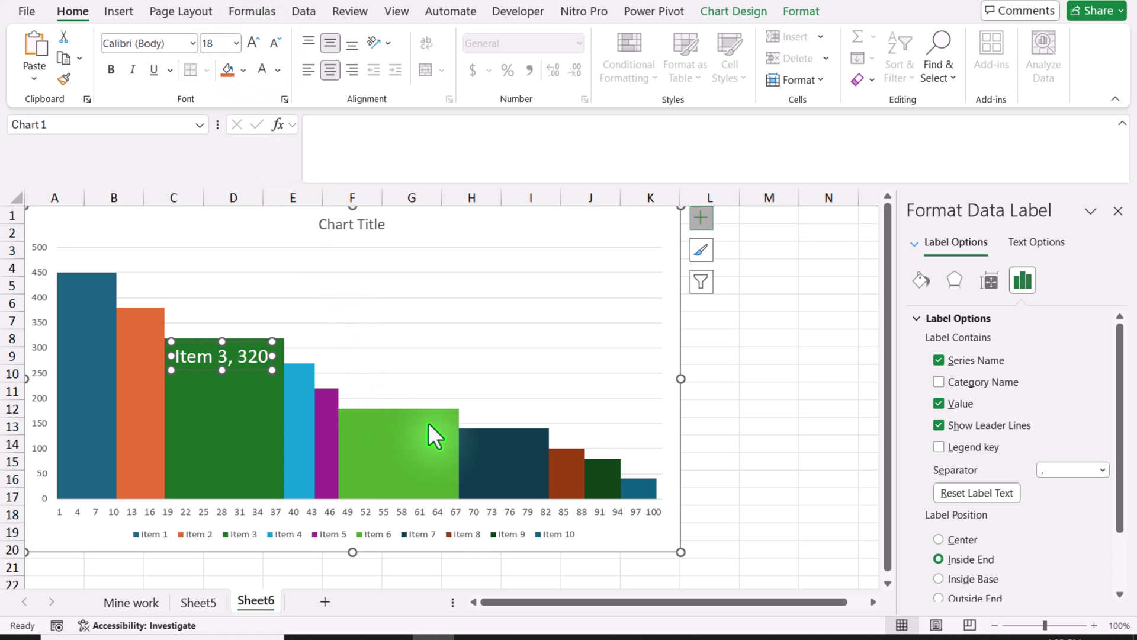
click(325, 396)
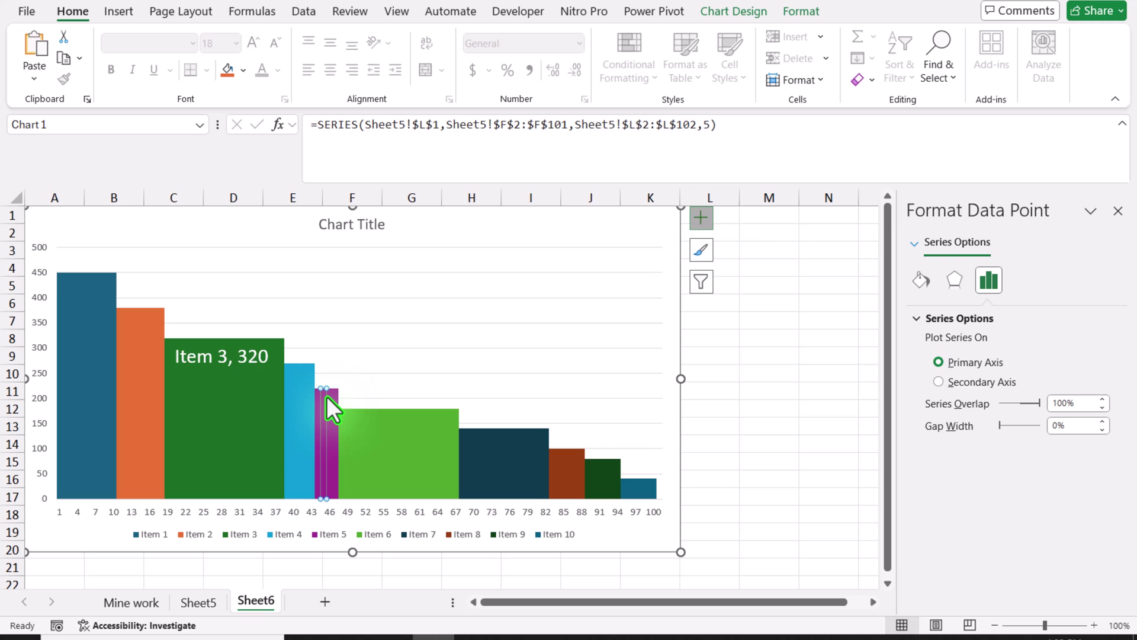
- Add a data label to the Item 5 point showing its series name and value
key(Right)
key(Left)
click(701, 219)
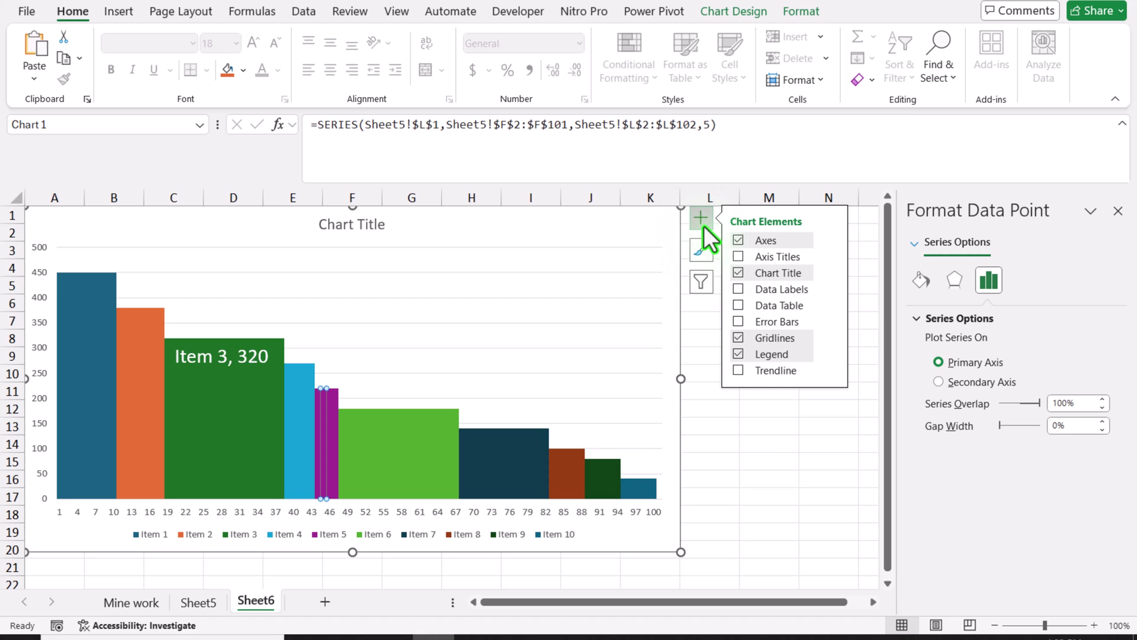
mouse_move(833, 289)
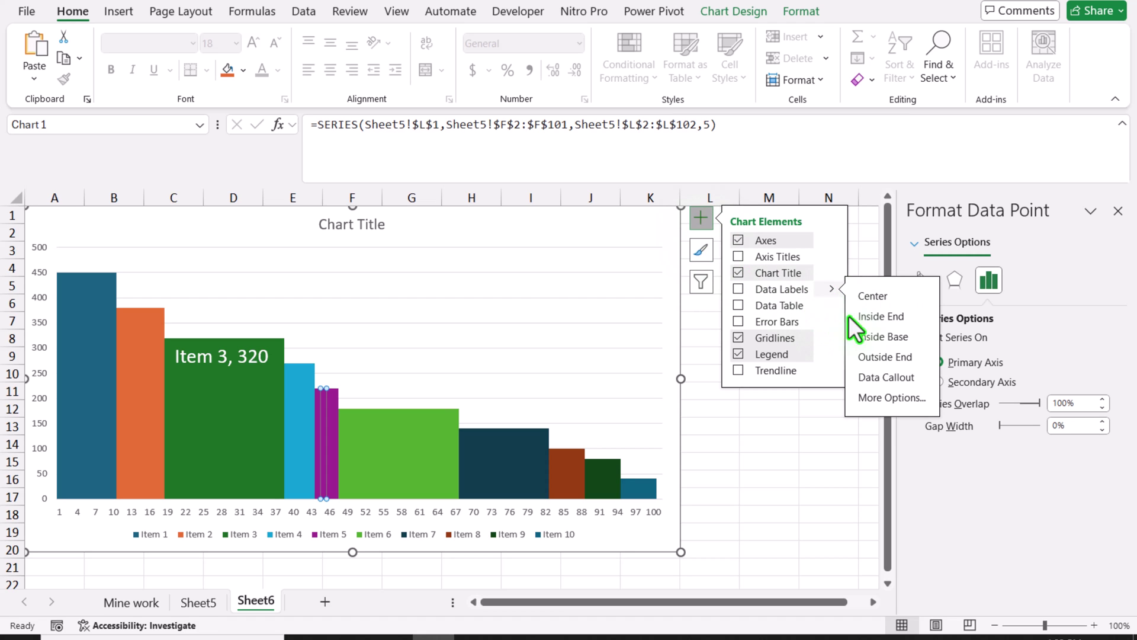
click(892, 400)
click(1022, 279)
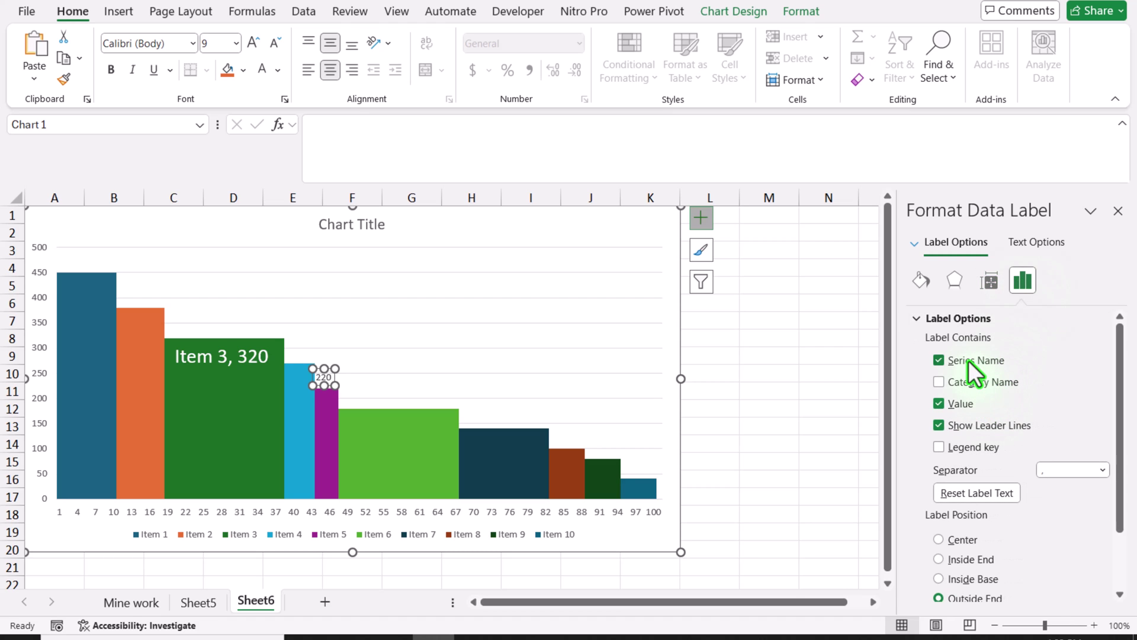
scroll(985, 498, down, 1)
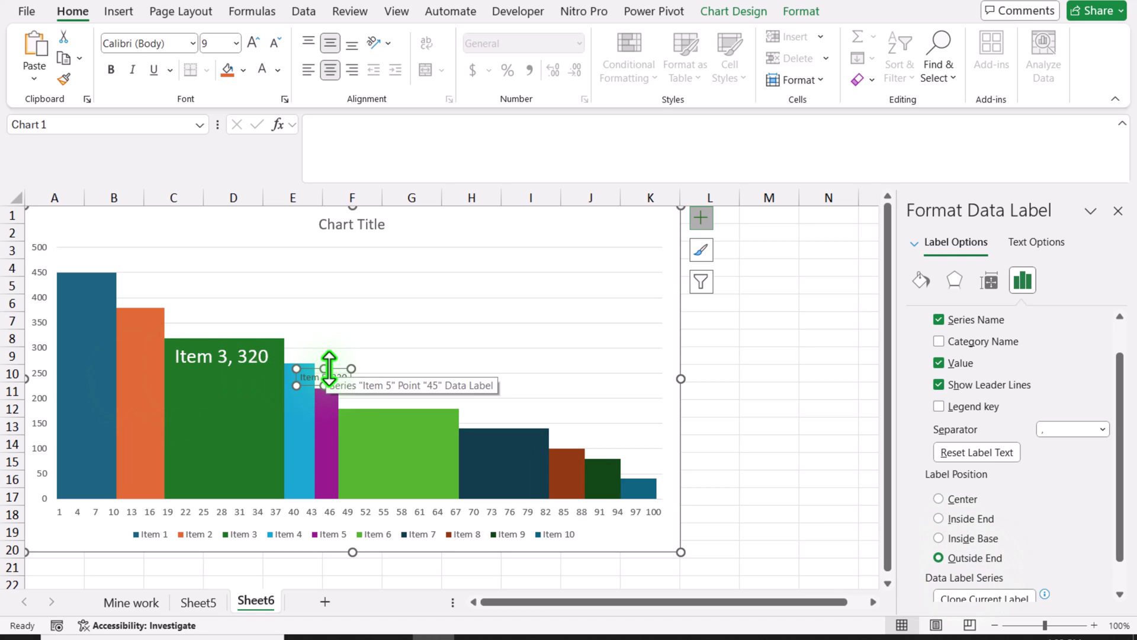
- Raise the Item 5 label above the bars with a leader line, in 11-point black text
drag(329, 368, 332, 300)
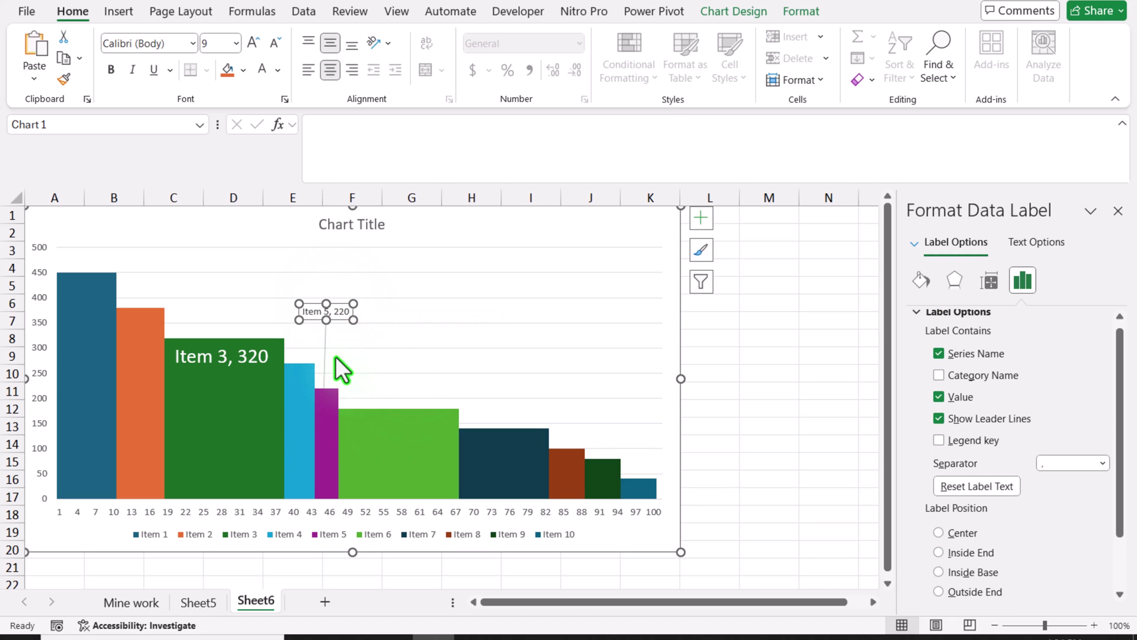
click(253, 46)
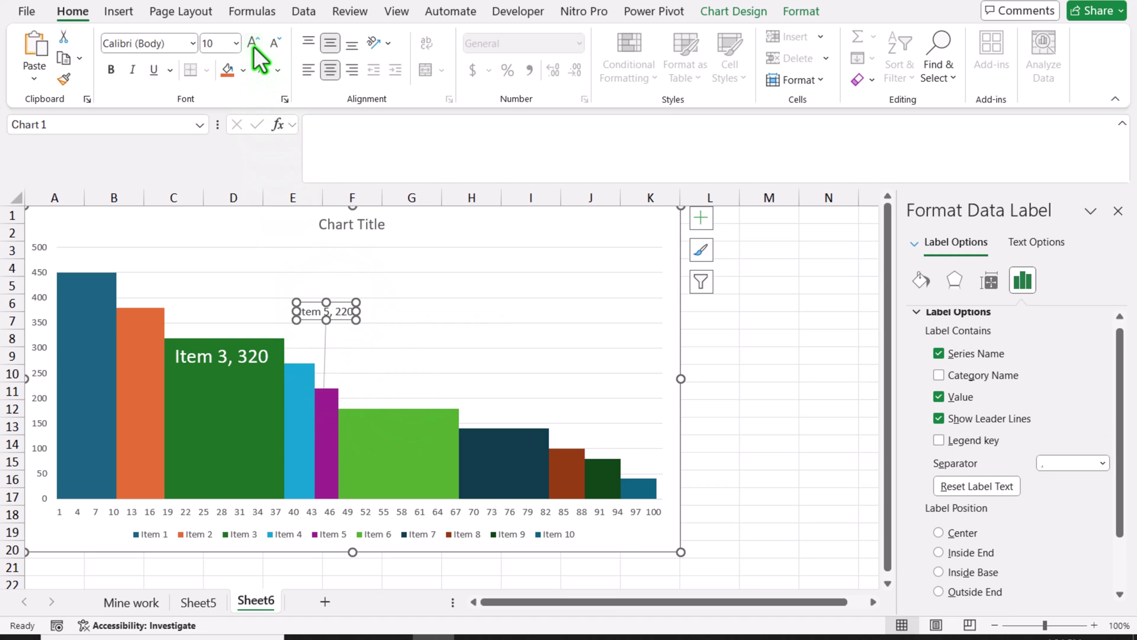
click(253, 46)
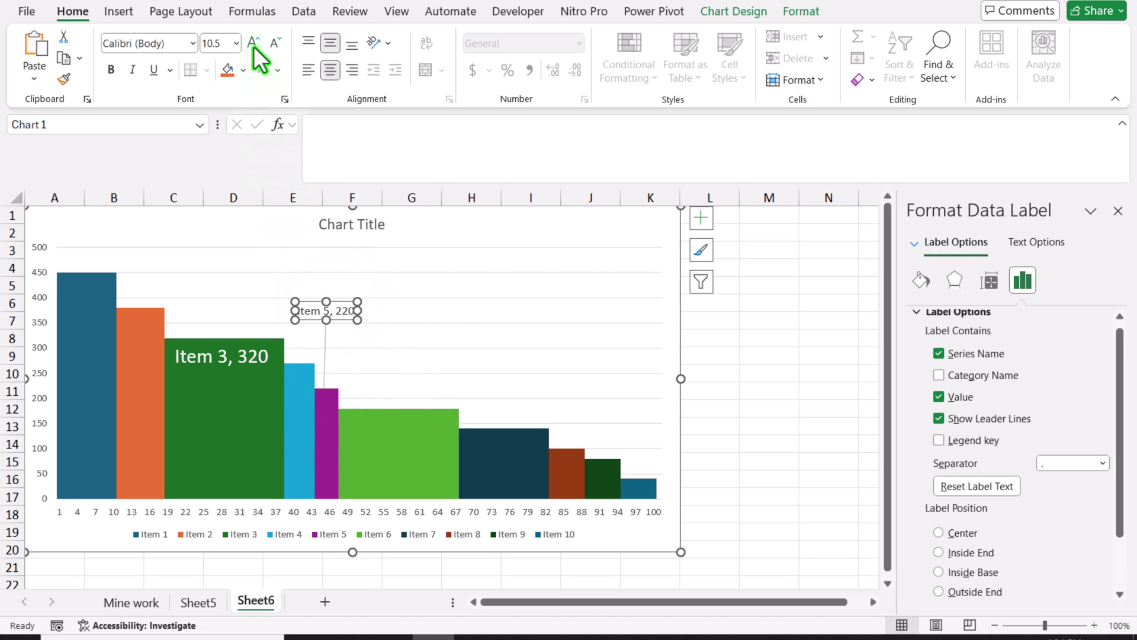
click(278, 71)
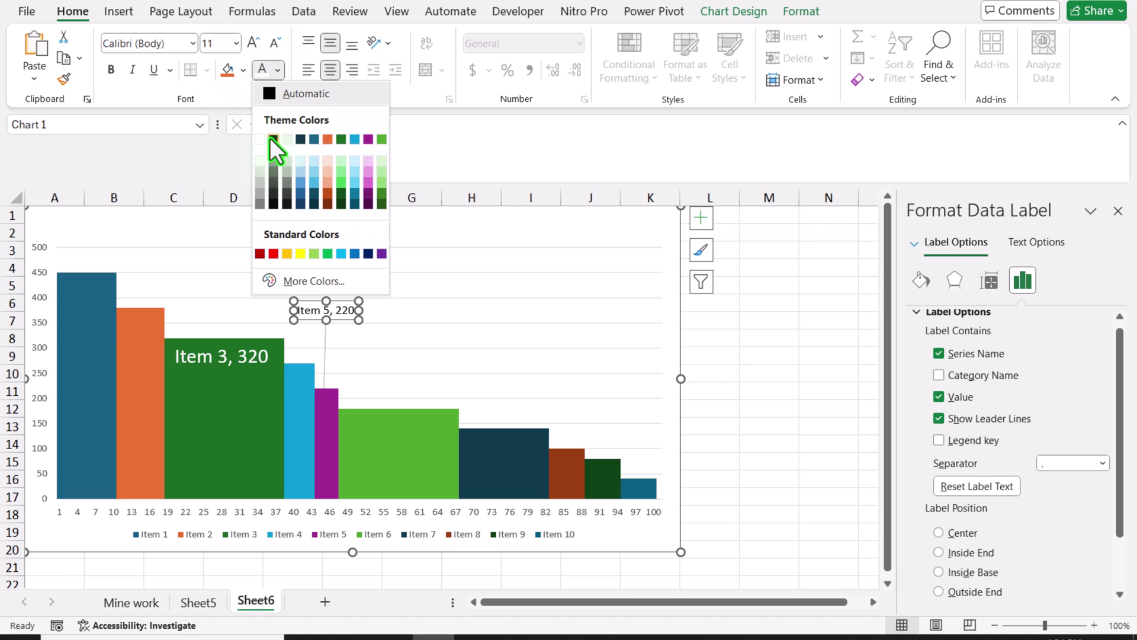
click(271, 139)
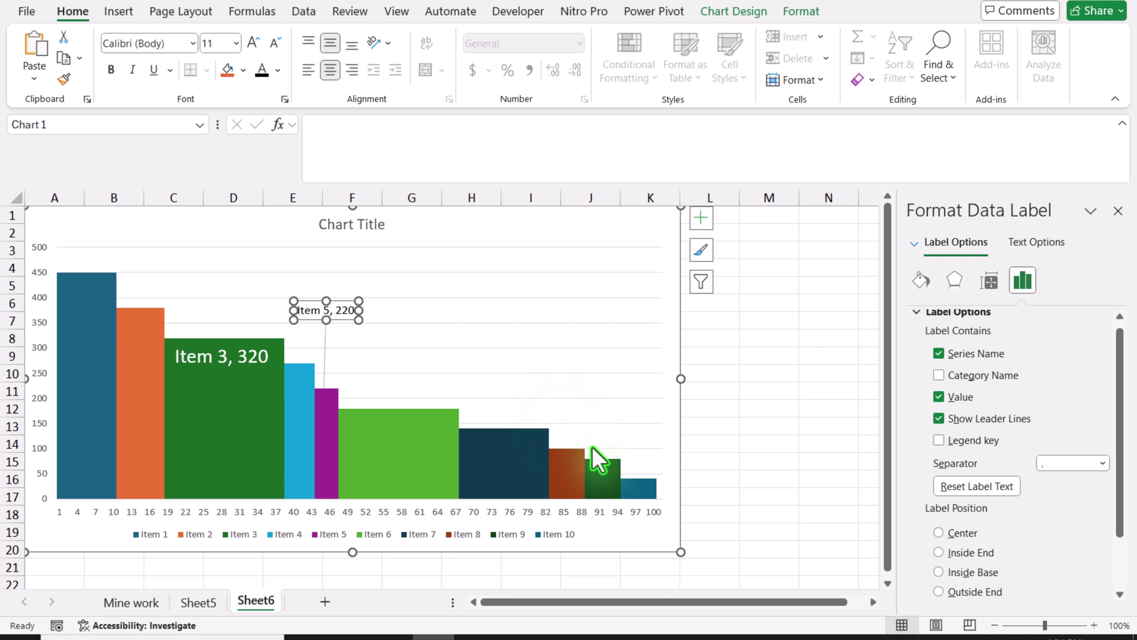
click(503, 441)
- Add an Item 7 data label showing series name and value, positioned Inside Base
click(508, 446)
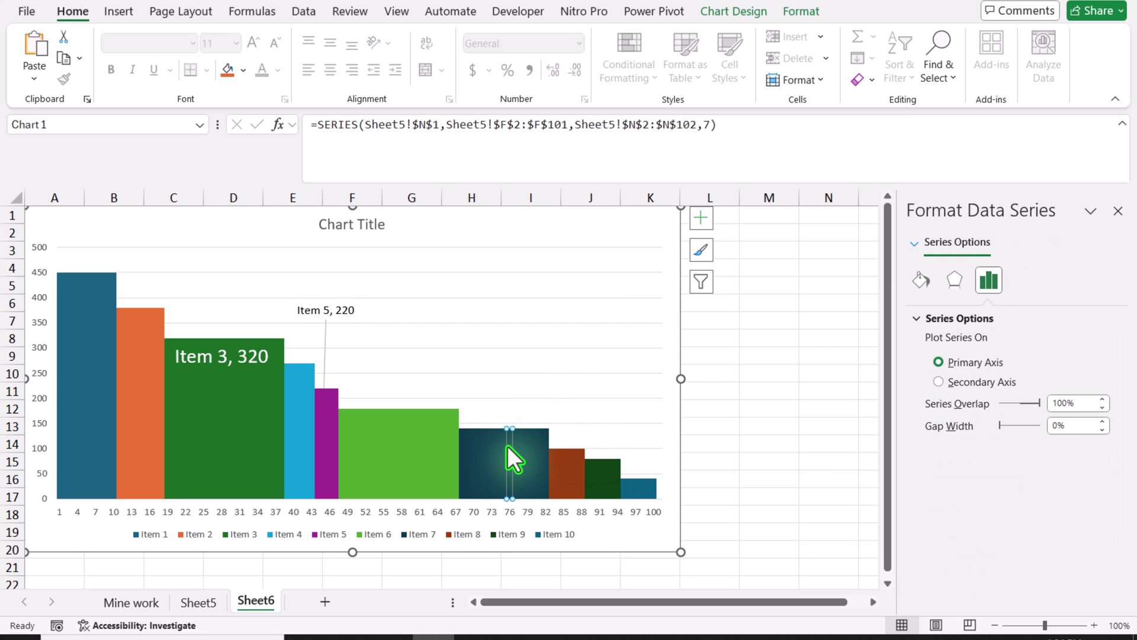
click(702, 215)
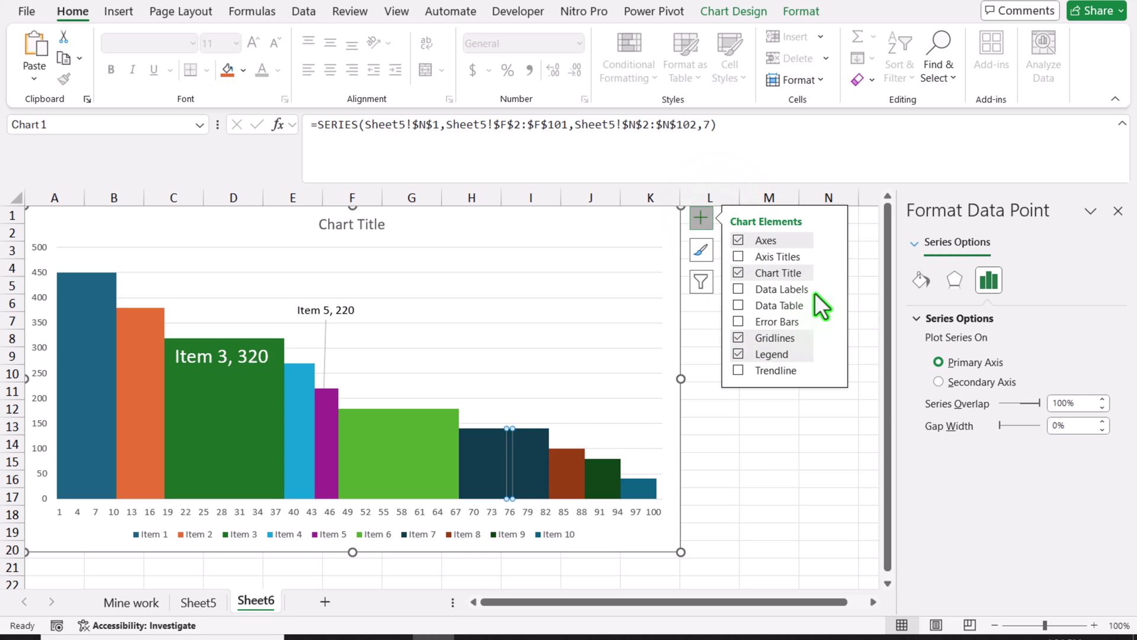
click(830, 288)
click(873, 397)
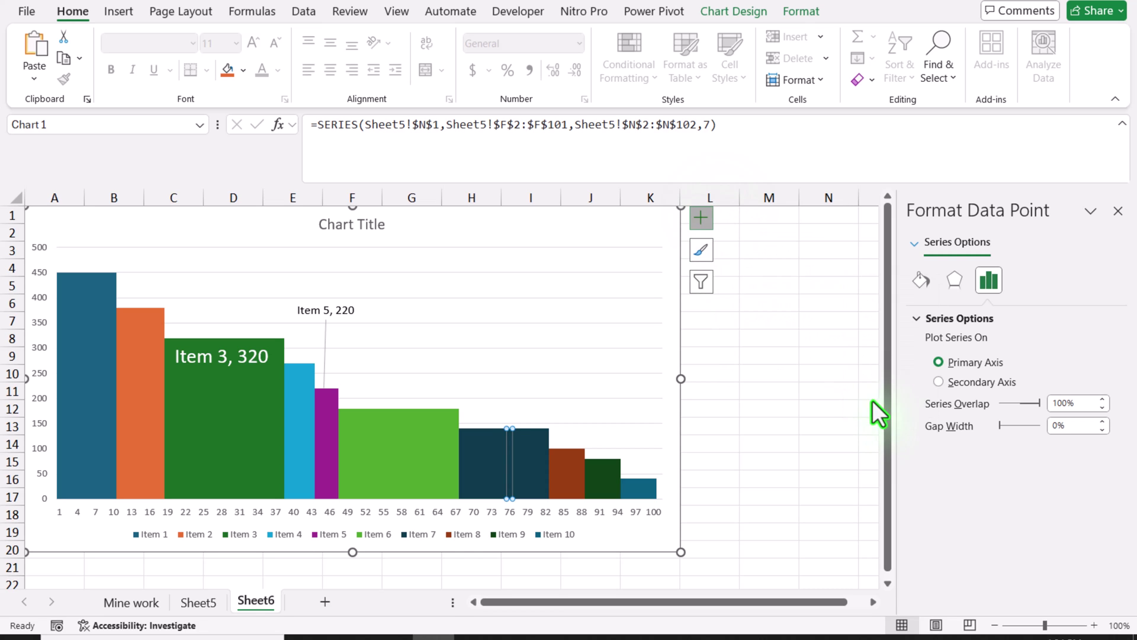
click(1025, 281)
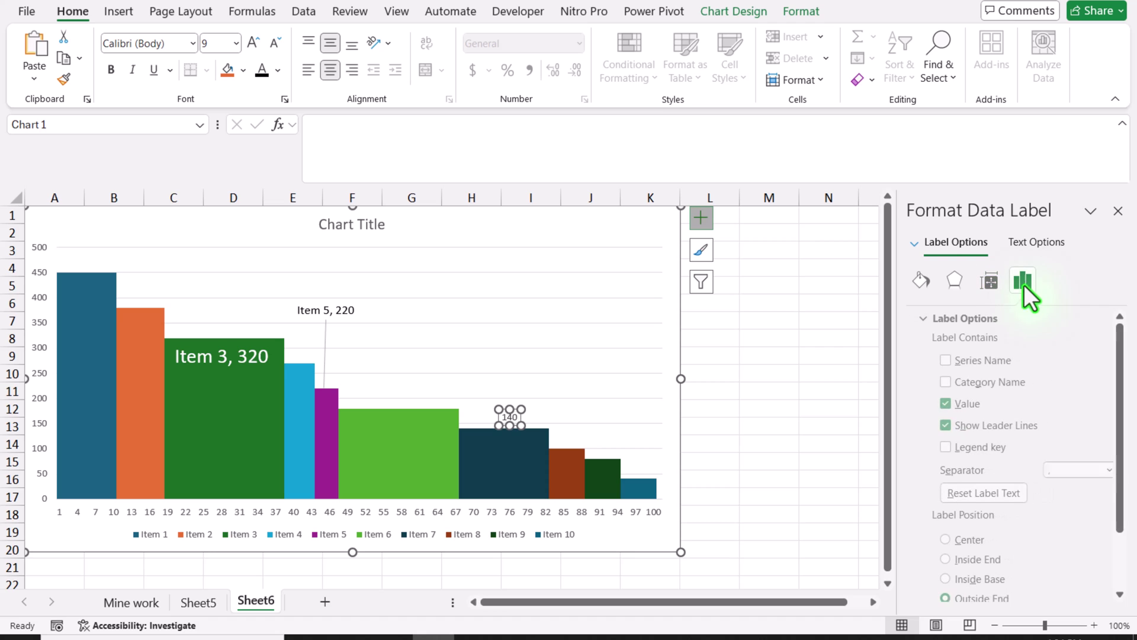
click(970, 362)
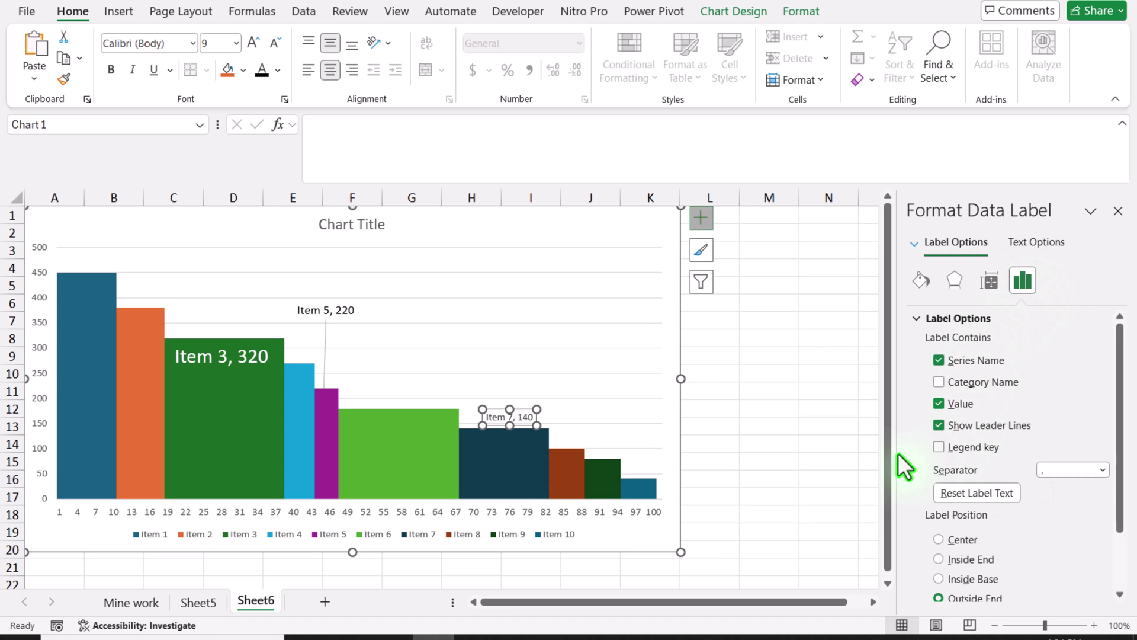
click(978, 581)
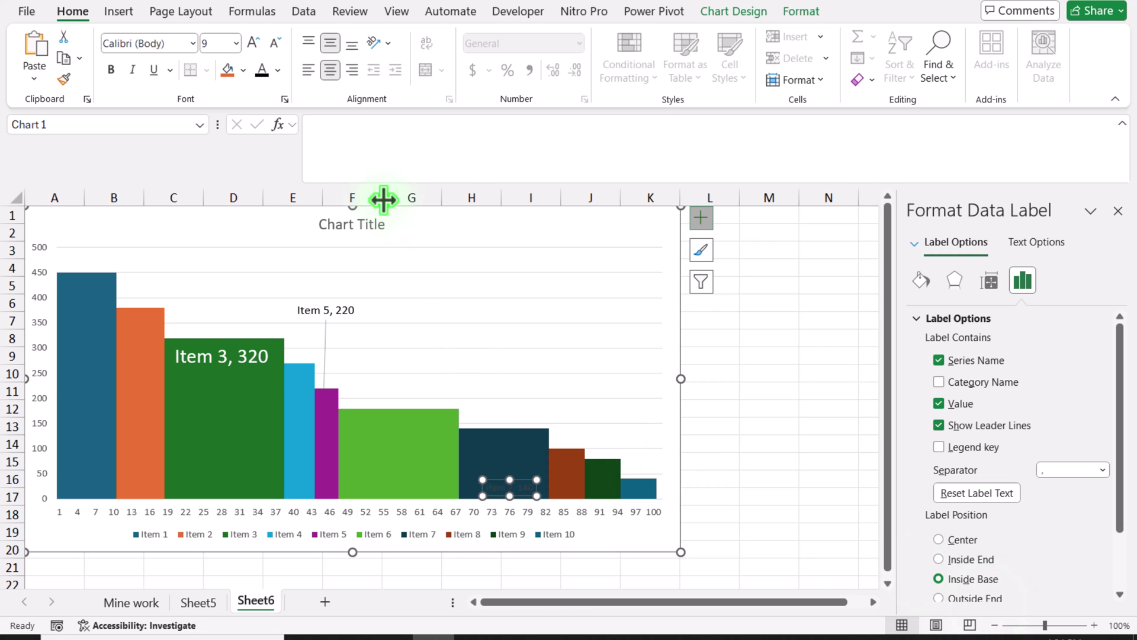
- Raise the Item 7 label slightly inside the bar and format it white at 11 pt
drag(522, 479, 522, 459)
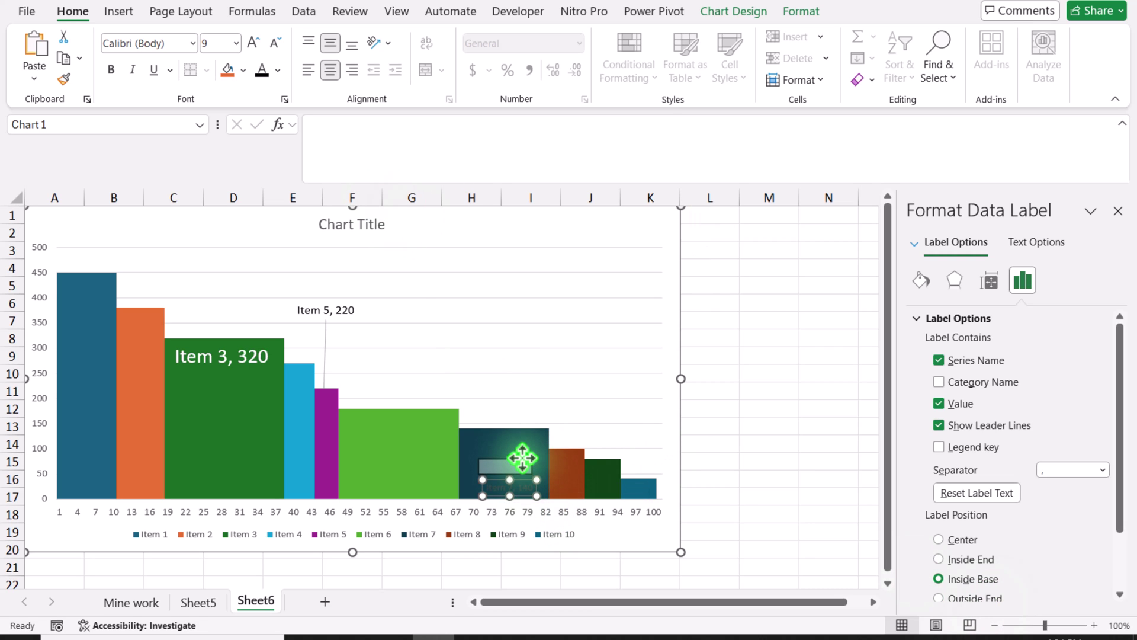
click(277, 71)
click(261, 140)
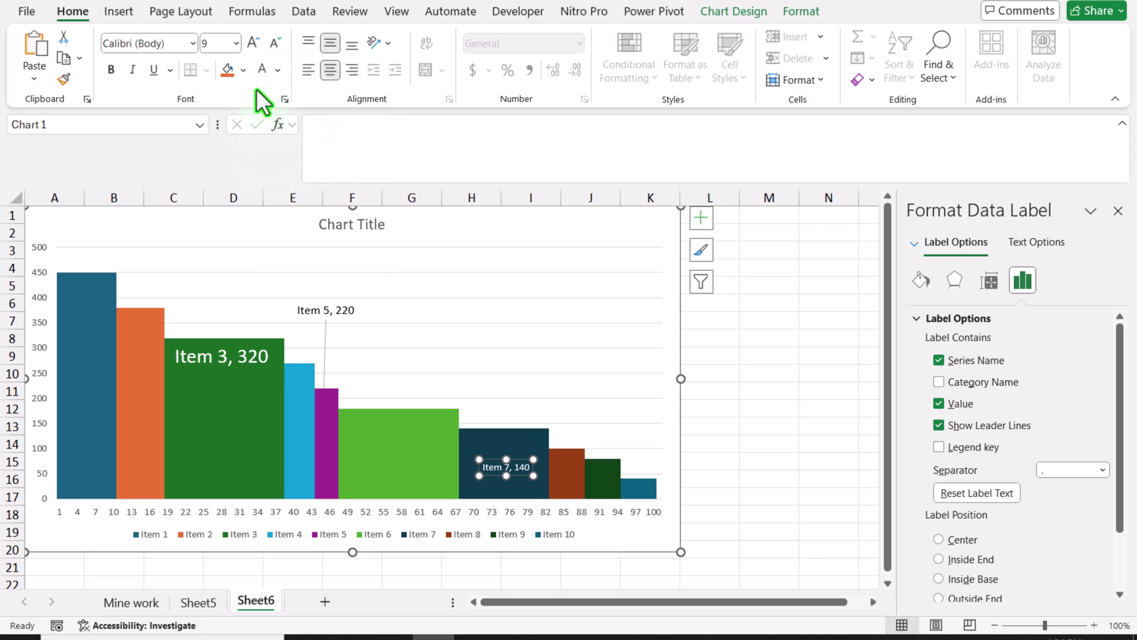
click(250, 44)
click(250, 44)
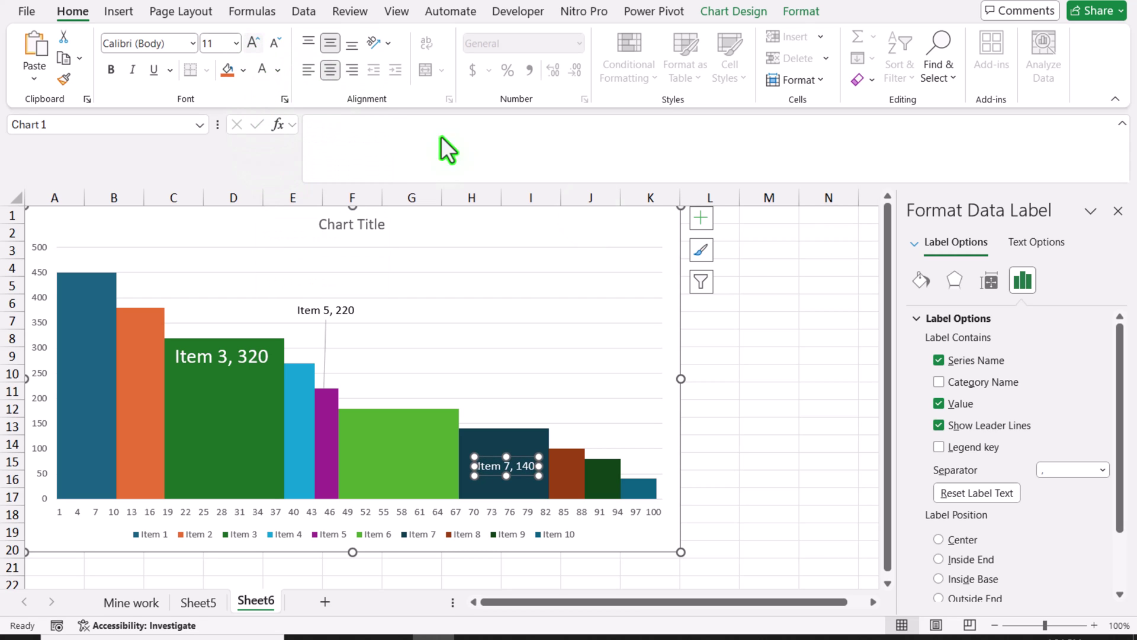
click(743, 340)
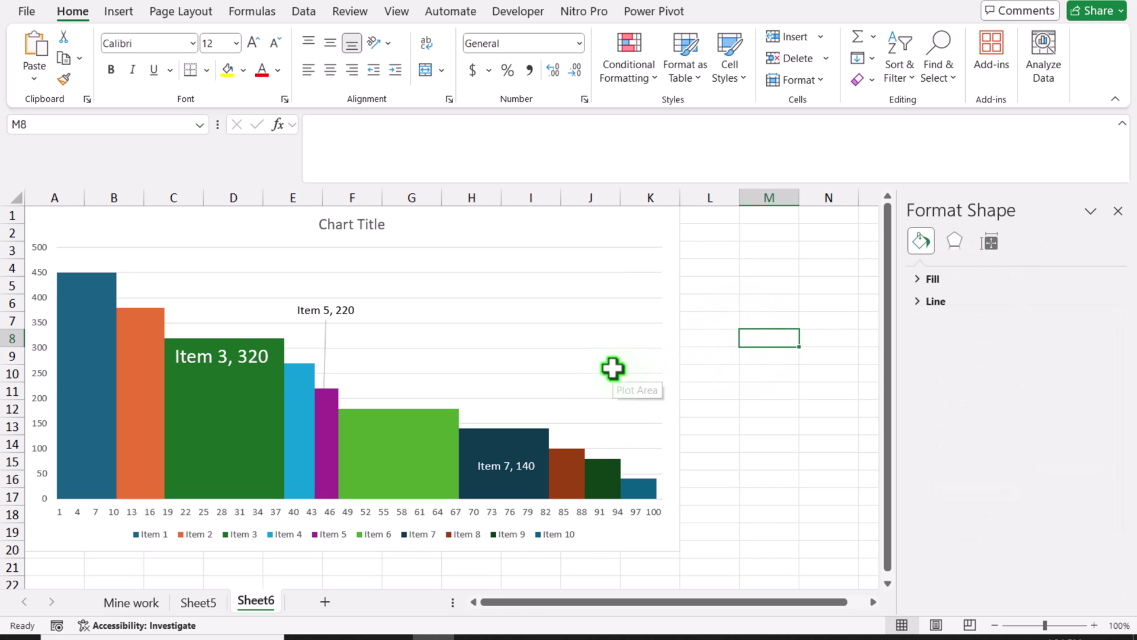